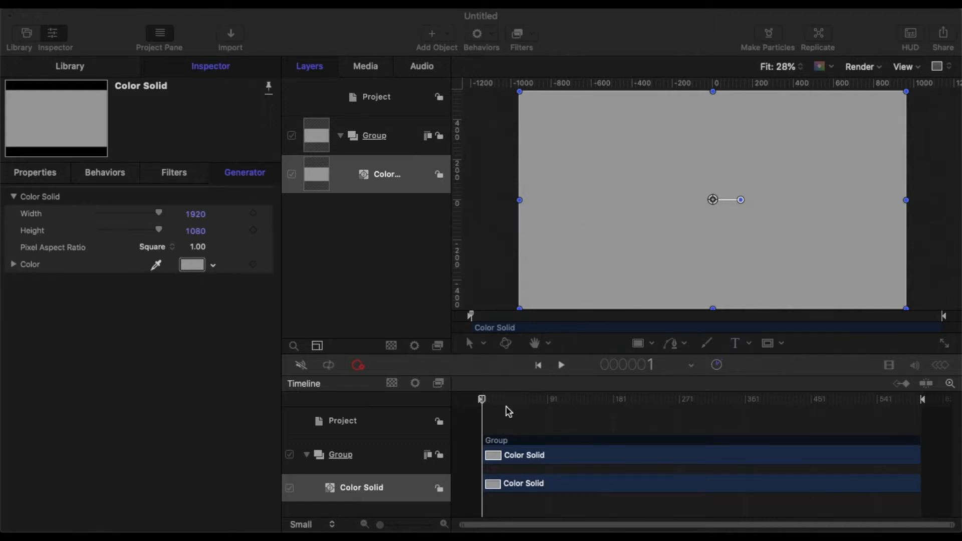
Collapse the group holding the Color Solid and add a new group to the project
left_click(341, 138)
right_click(370, 231)
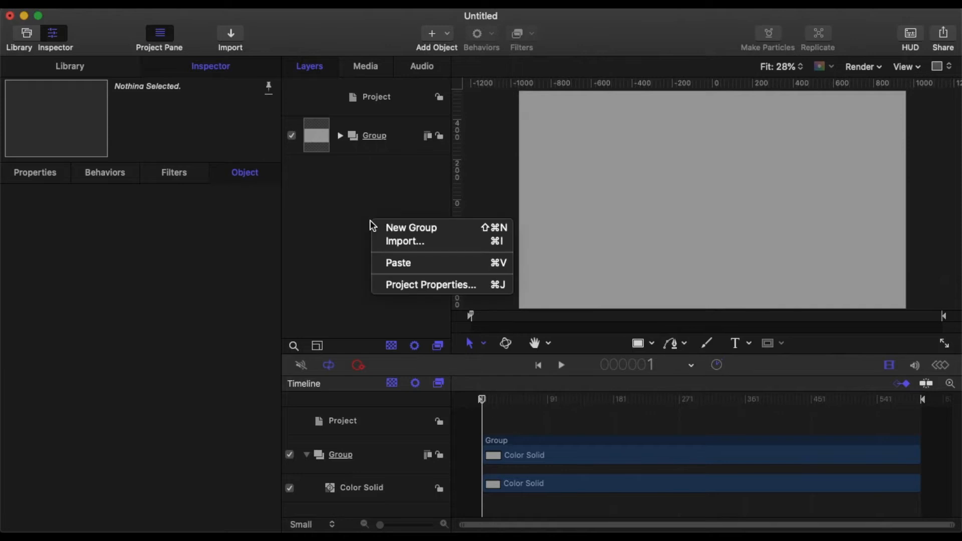
left_click(399, 226)
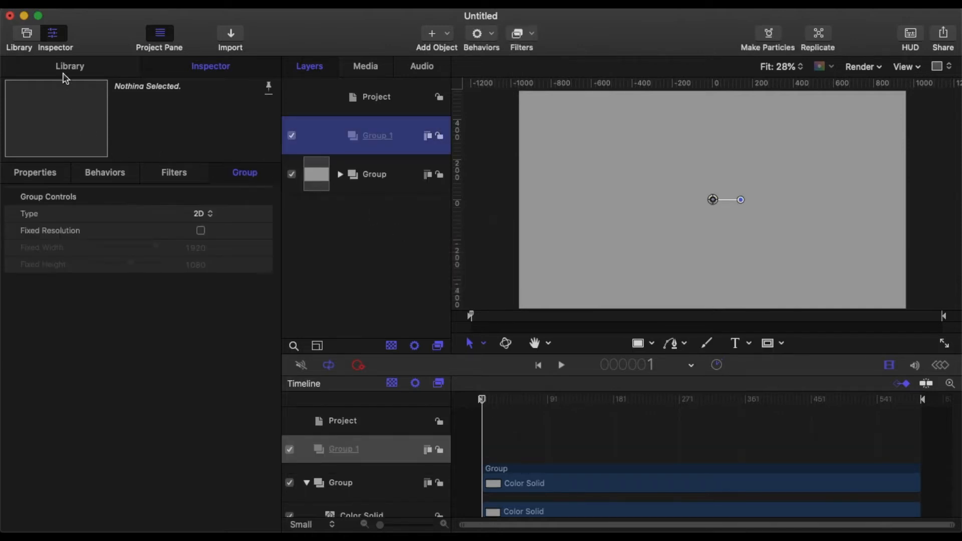
Search the library's Content category for "inkdr" and add InkDrop02.png to the new Group 1
left_click(65, 66)
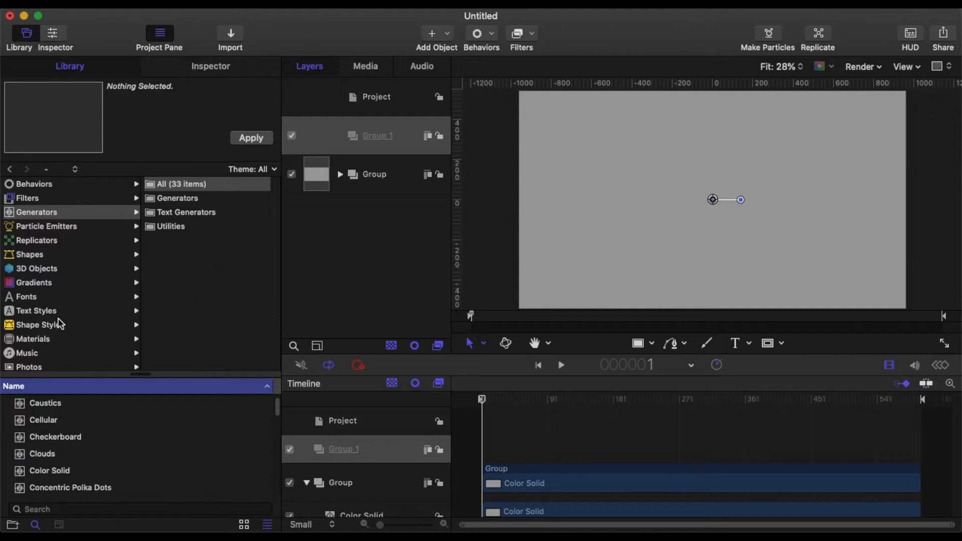
scroll(50, 350, "down", 3)
left_click(38, 336)
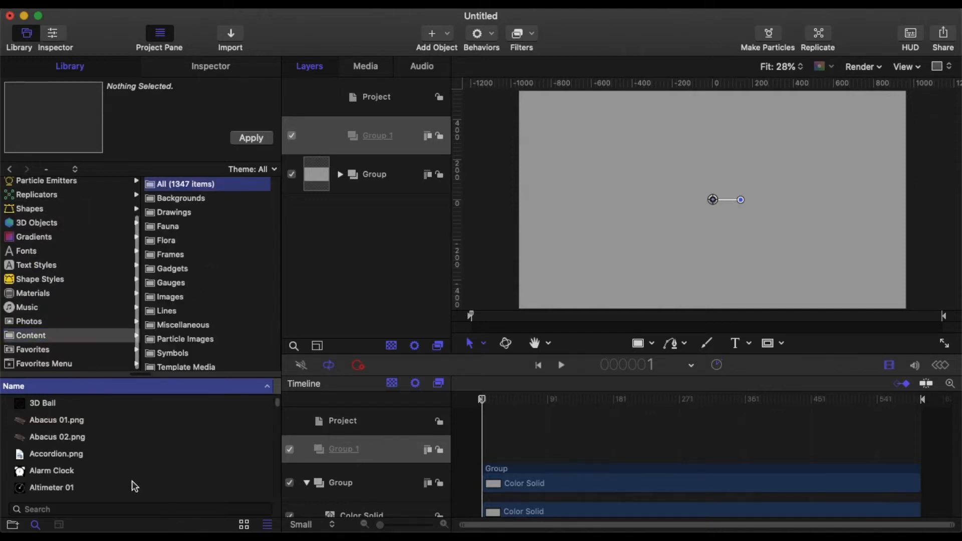
left_click(101, 508)
type("inkdr")
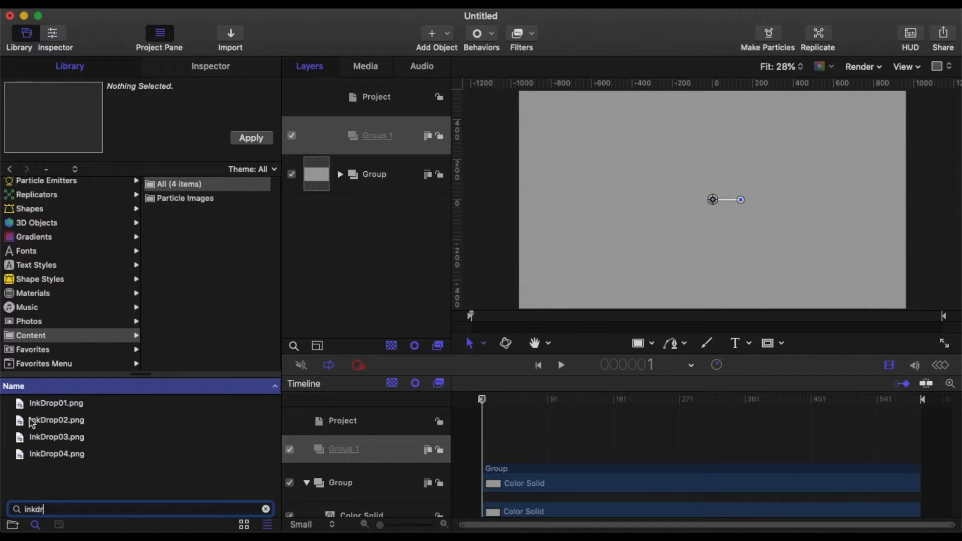
left_click(32, 423)
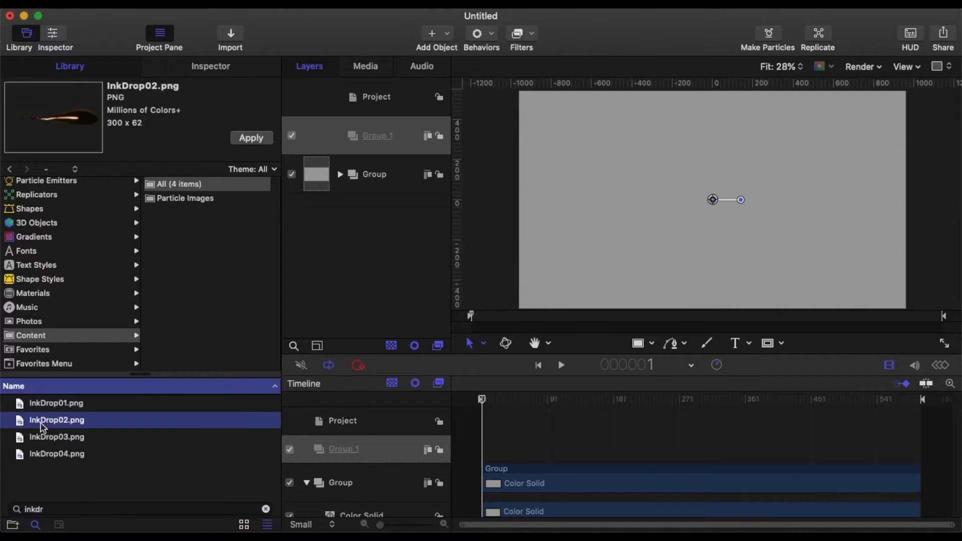
left_click_drag(32, 423, 388, 140)
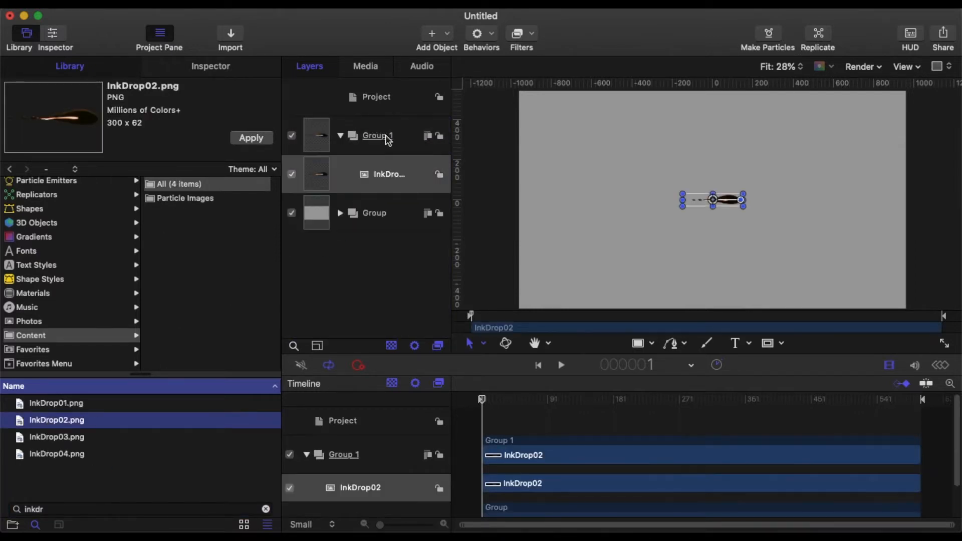
Set the overall scale of the InkDrop02 image to 280%
left_click(186, 74)
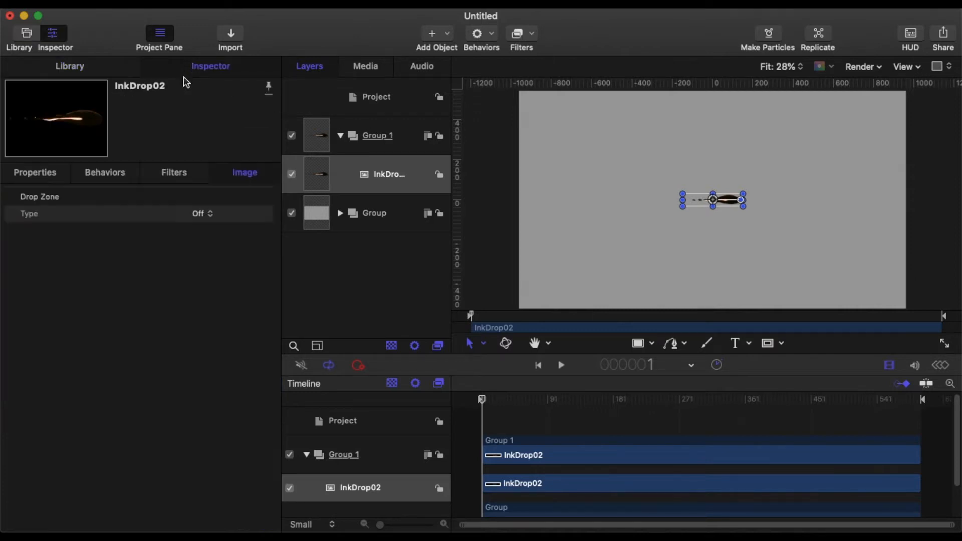
left_click(37, 171)
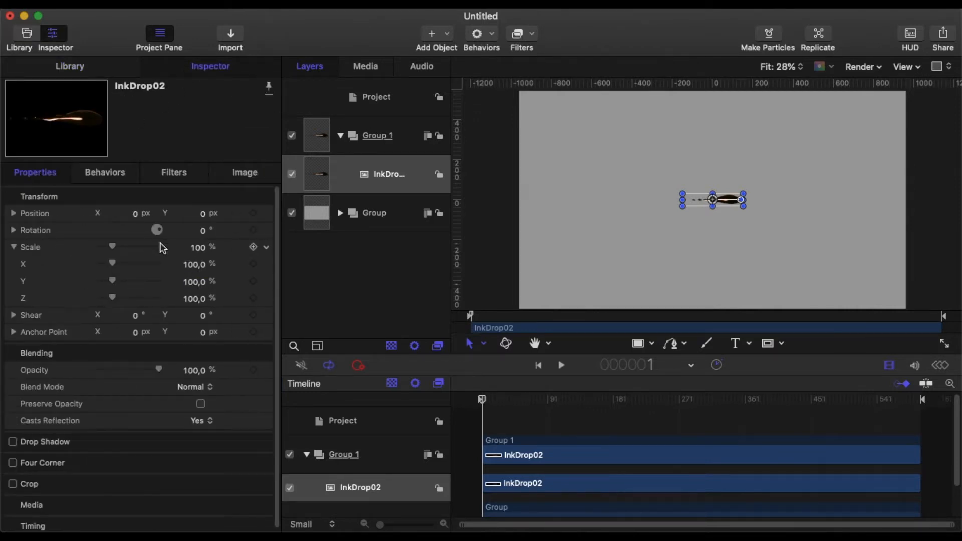
left_click(197, 248)
type("180")
key("Return")
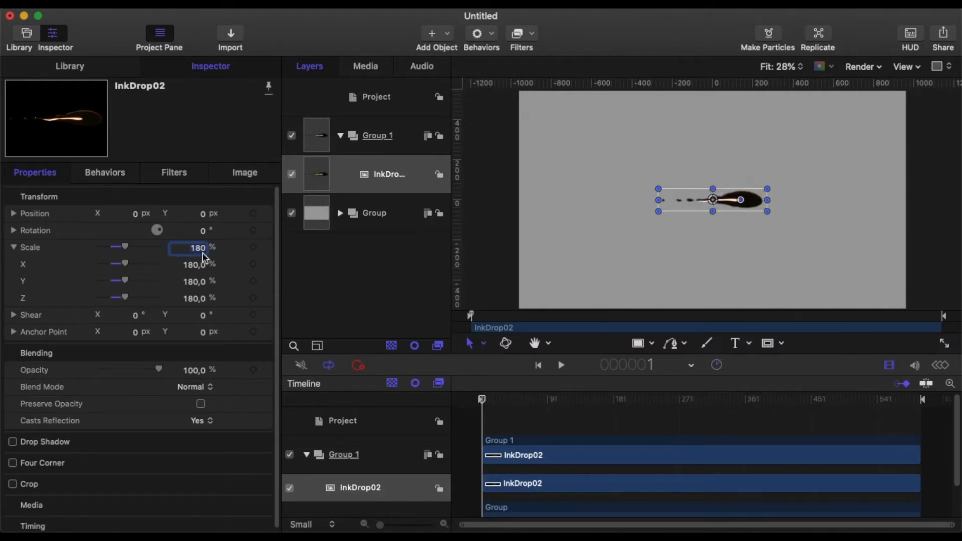
type("28")
key("Return")
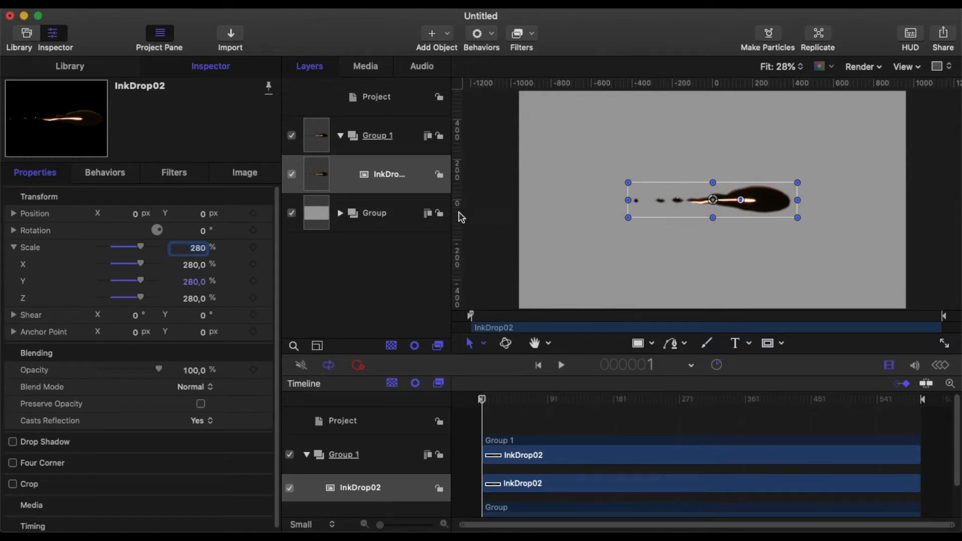
Hide the group containing the Color Solid, then delete it from the project
left_click(292, 213)
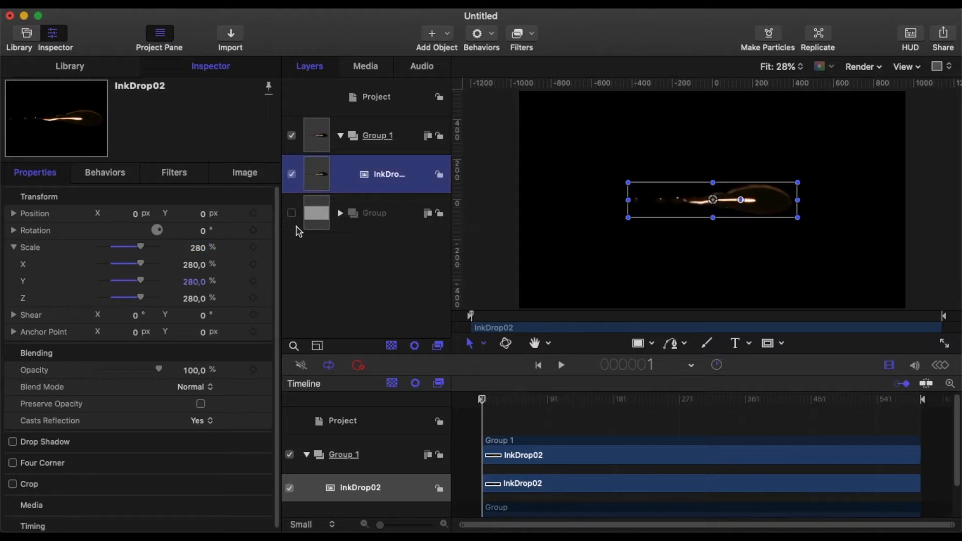
left_click(380, 217)
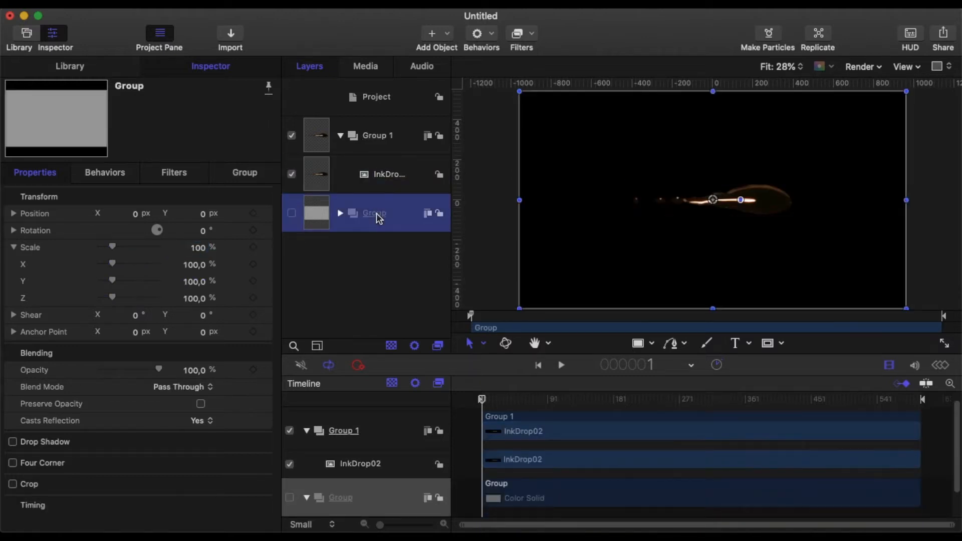
key("Delete")
Add another new group and place it beneath Group 1 in the layer order
right_click(387, 223)
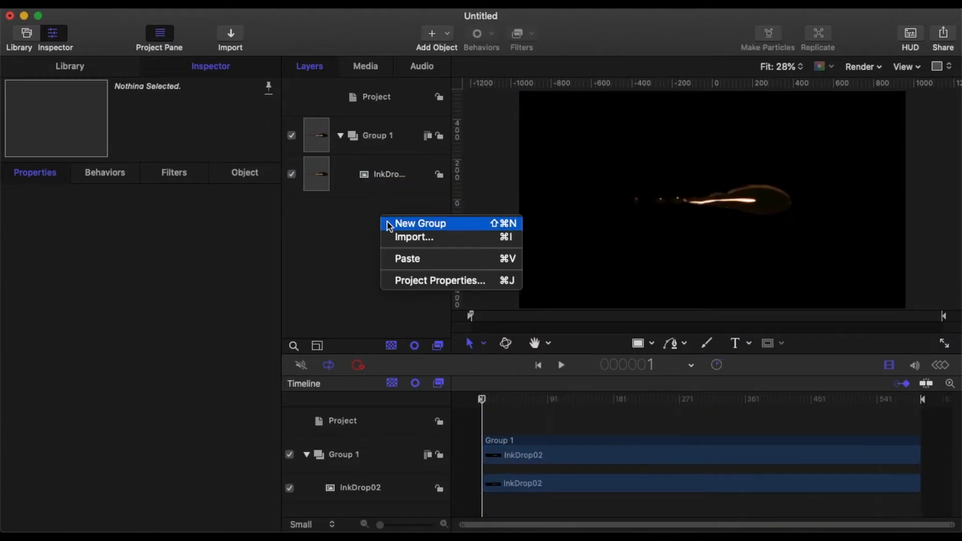
left_click(411, 223)
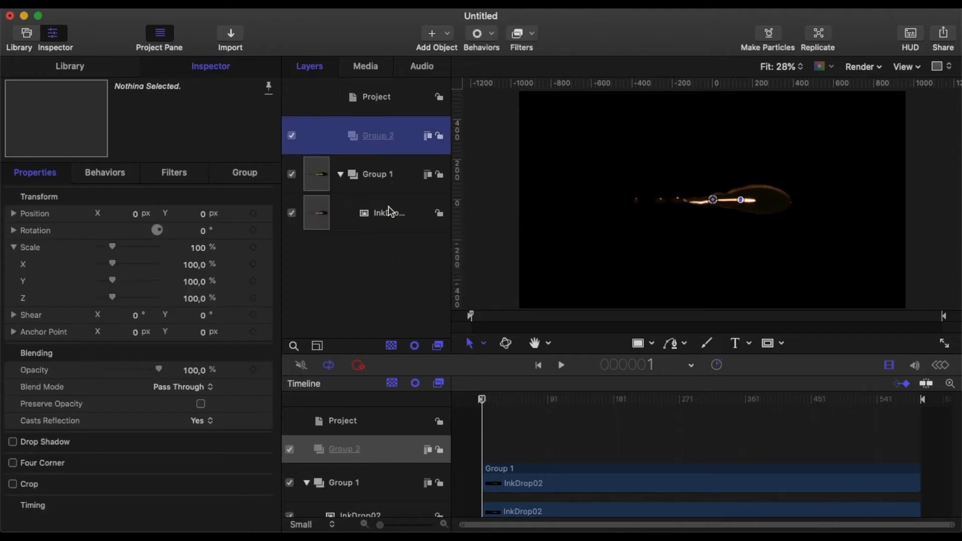
left_click_drag(378, 136, 390, 212)
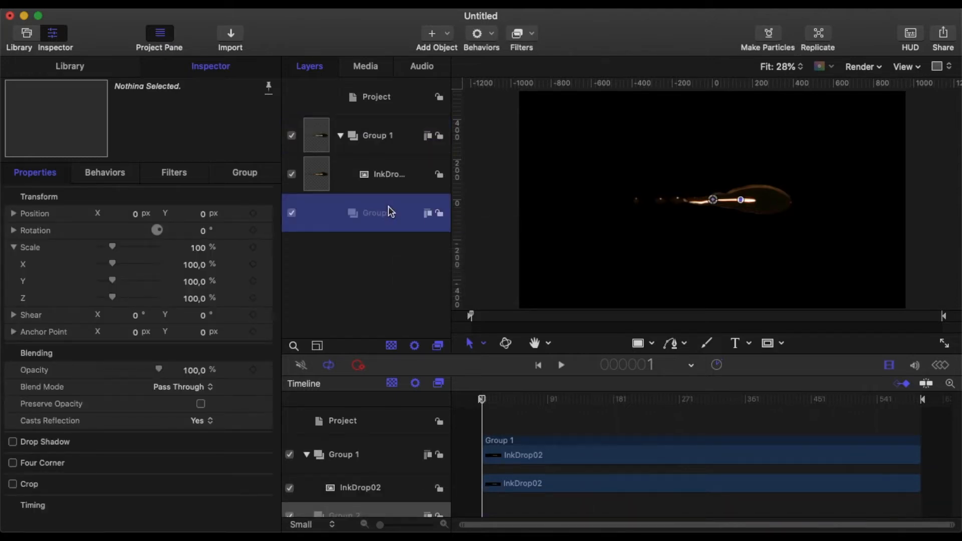
Import the video vid 1.mov from the Desktop into the project
left_click(232, 34)
scroll(382, 262, "down", 3)
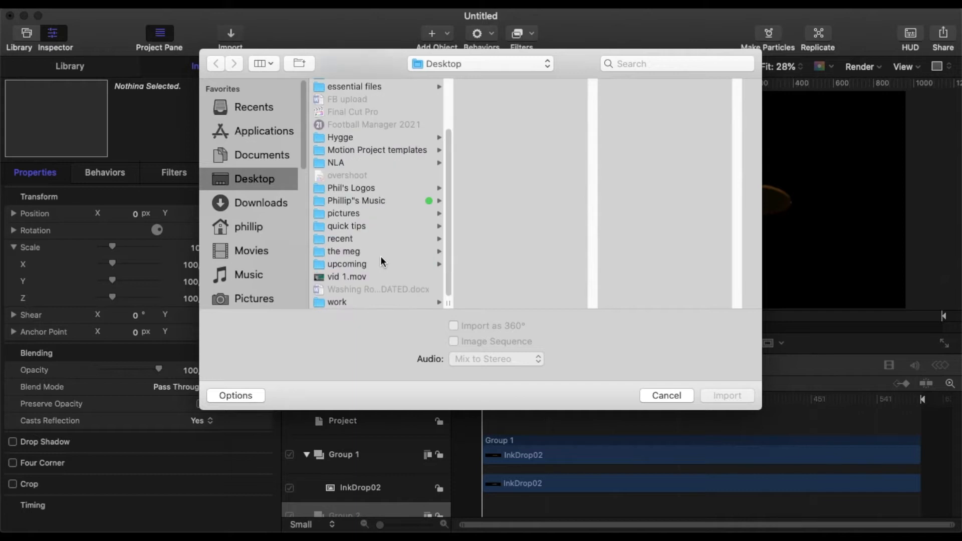
left_click(372, 278)
left_click(707, 396)
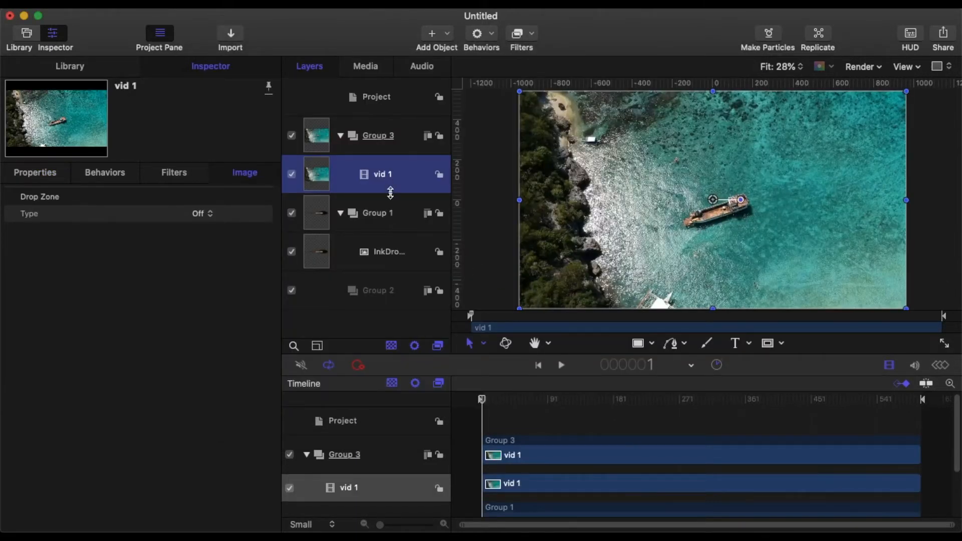
Send the vid 1 group to the bottom of the layer stack and delete the empty Group 2
left_click(403, 137)
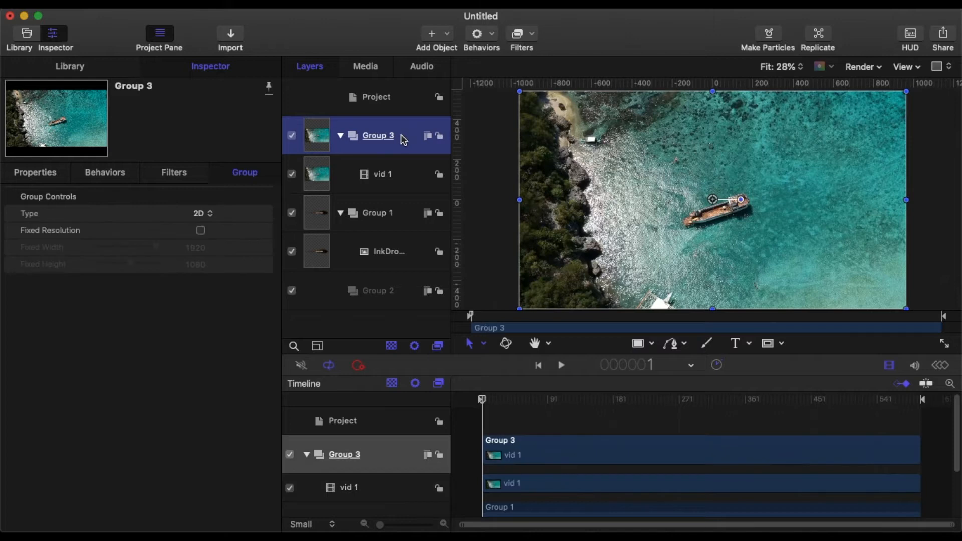
key("super+shift+bracketleft")
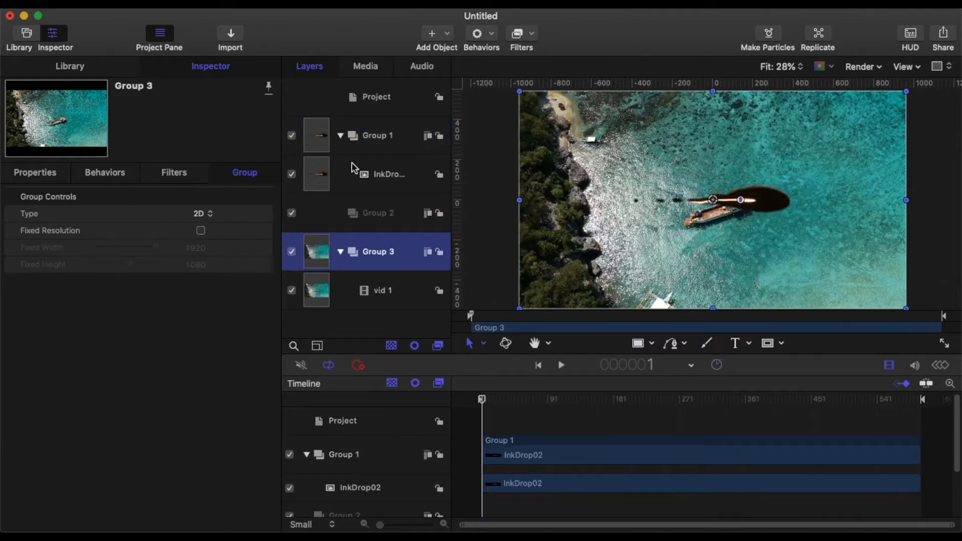
left_click(381, 221)
key("Delete")
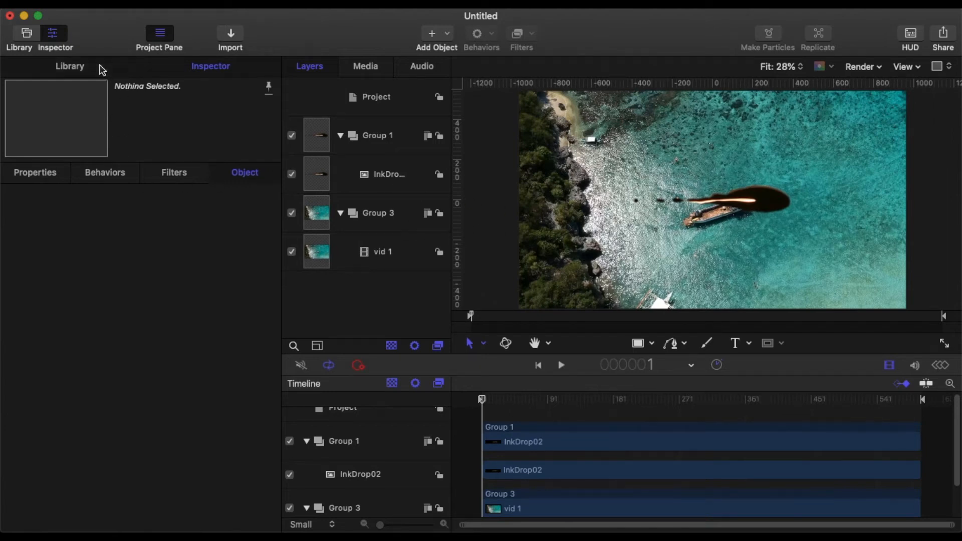
Rotate the InkDrop02 image to 55° and move it beside the boat, to about X 264.5 px, Y -132.9 px
left_click(102, 70)
left_click(175, 71)
left_click(392, 177)
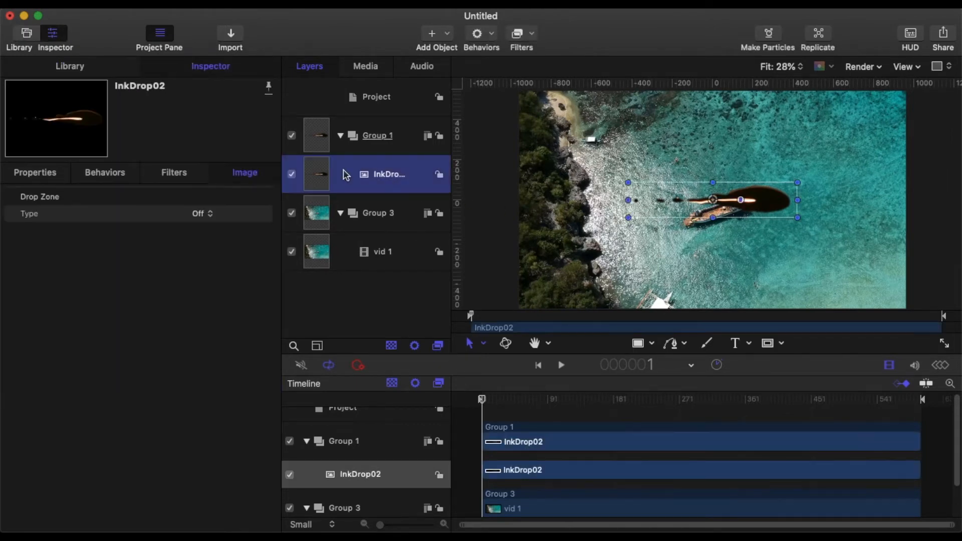
left_click(50, 176)
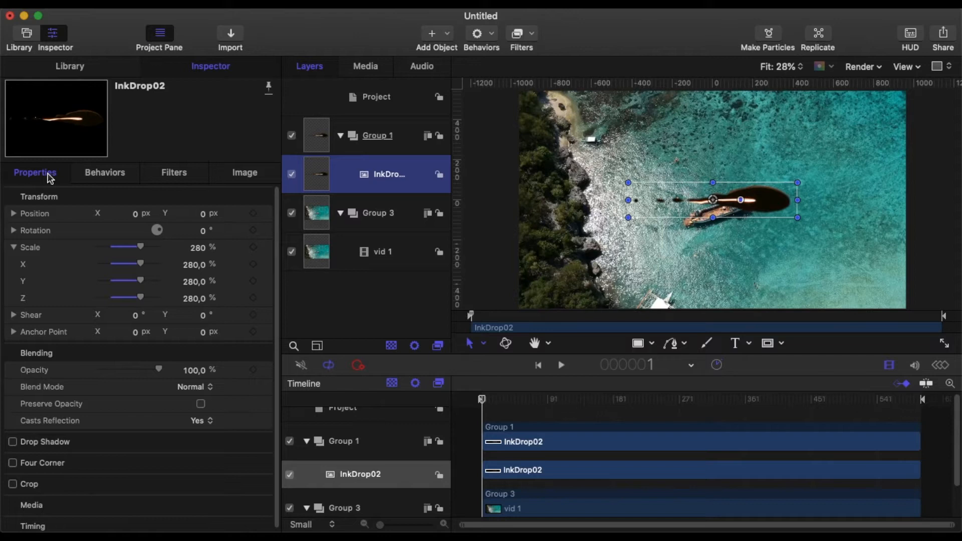
left_click(204, 231)
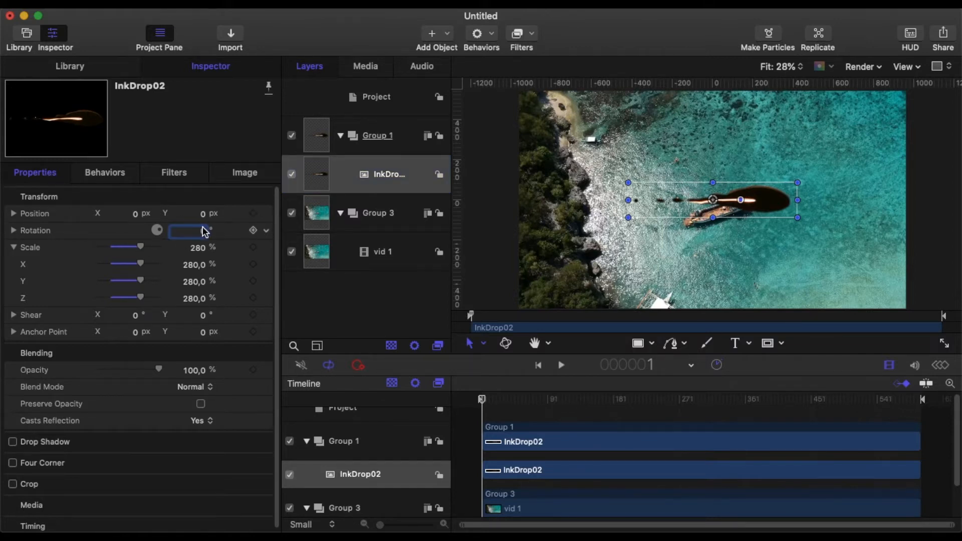
key("Return")
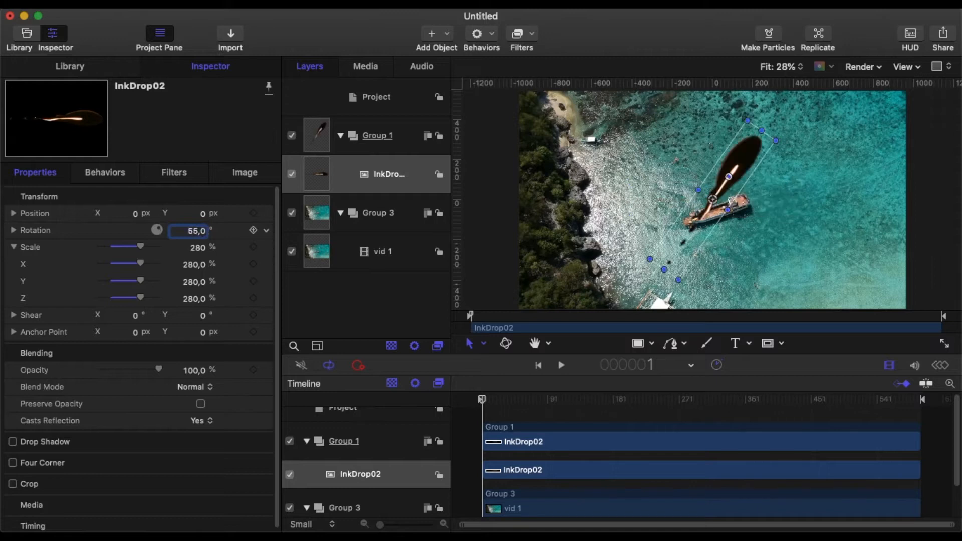
left_click_drag(712, 200, 765, 225)
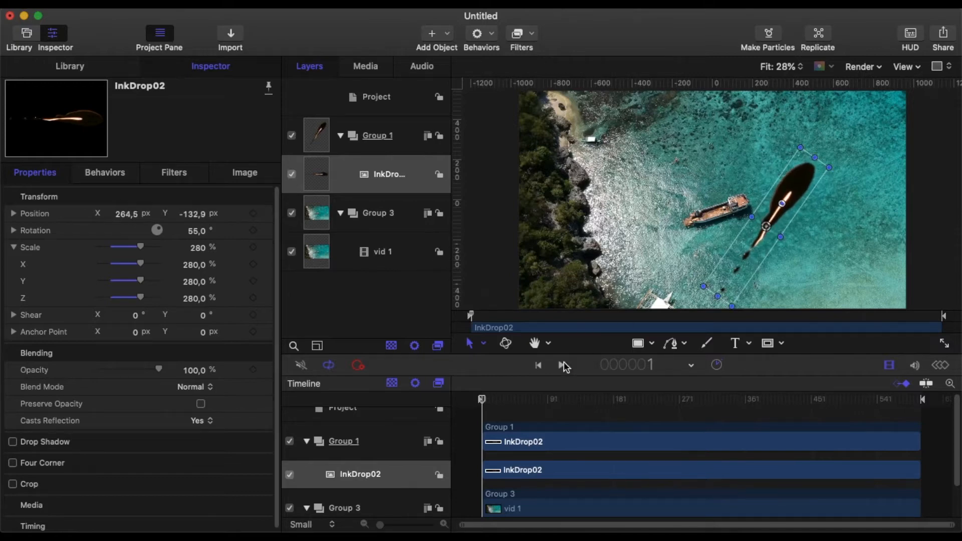
Deselect the layers and play the project to preview the ink drop over the moving footage
left_click(476, 442)
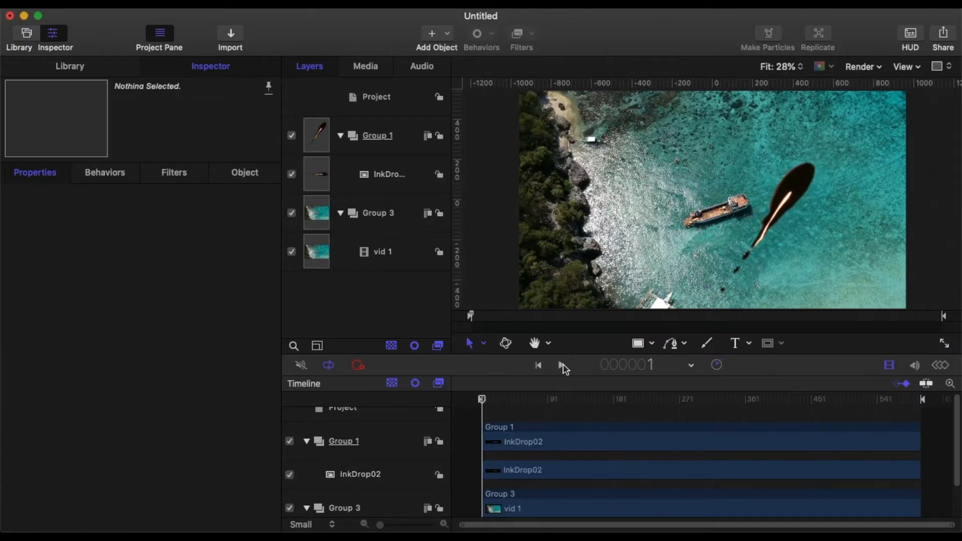
left_click(562, 365)
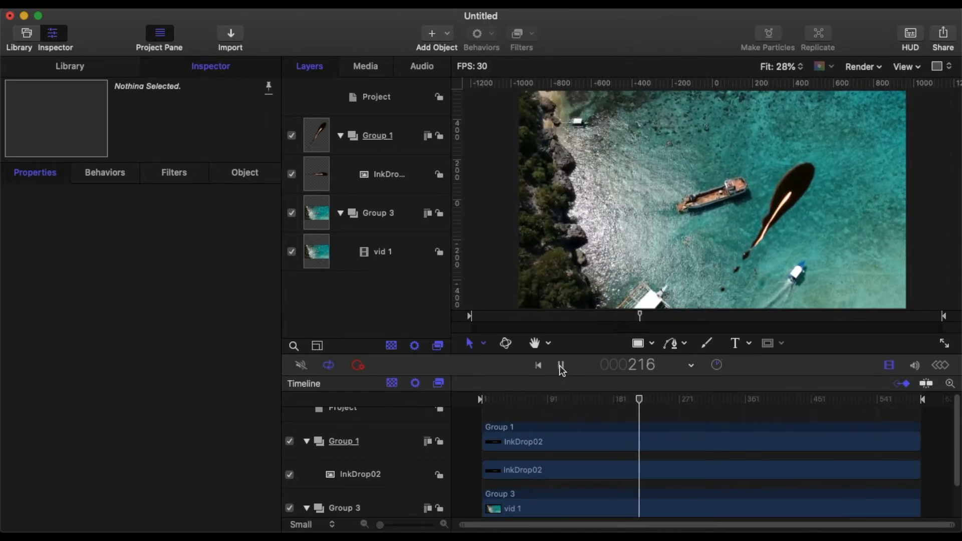
left_click(561, 365)
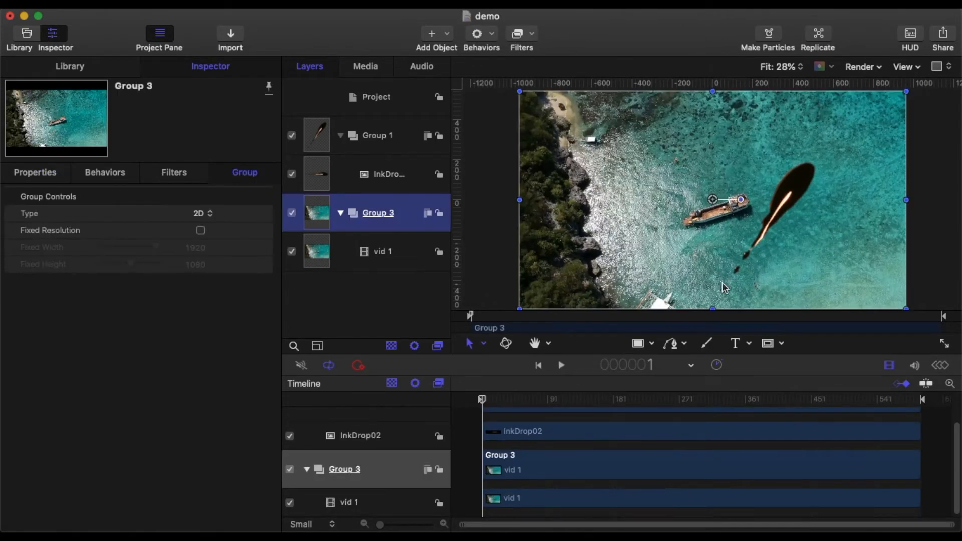
Apply the Vignette filter from the Stylize category to the vid 1 layer
left_click(402, 253)
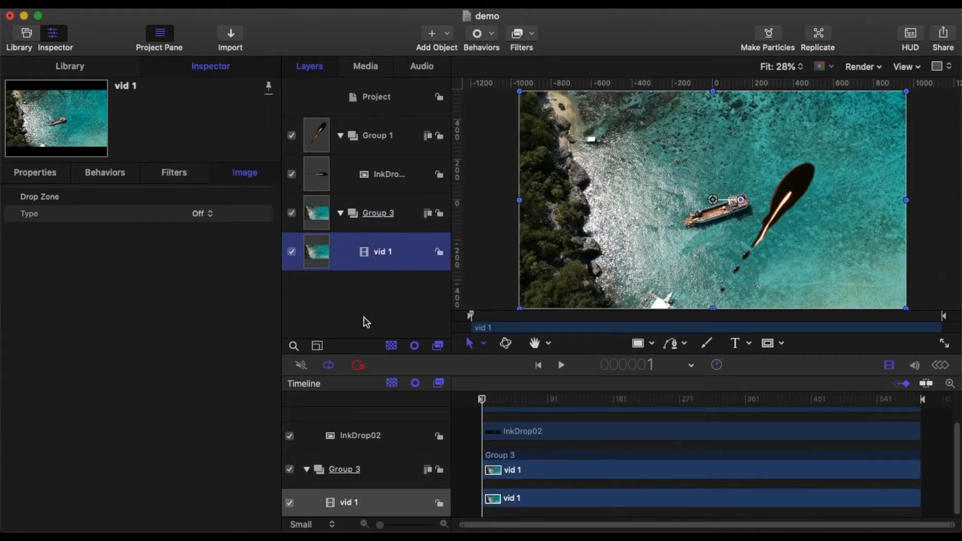
left_click(534, 37)
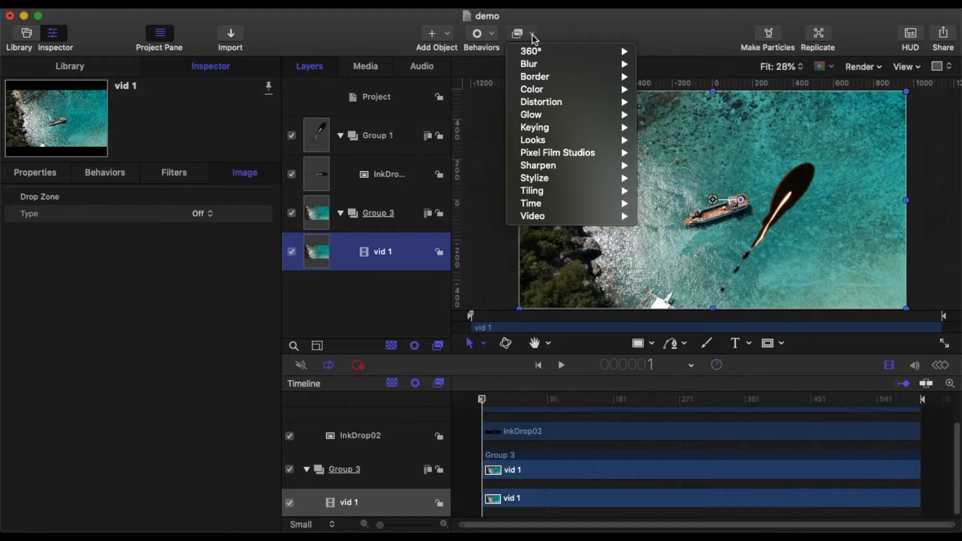
mouse_move(551, 178)
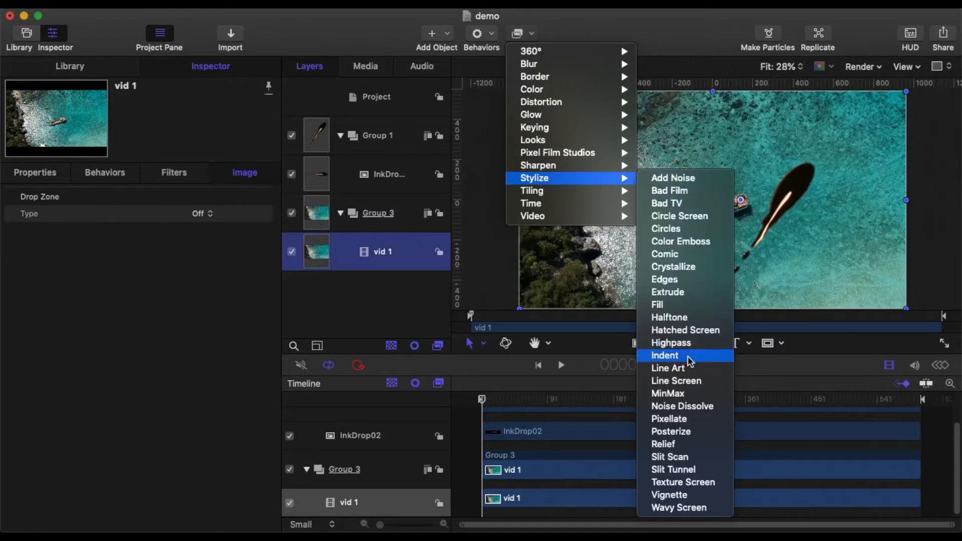
left_click(696, 495)
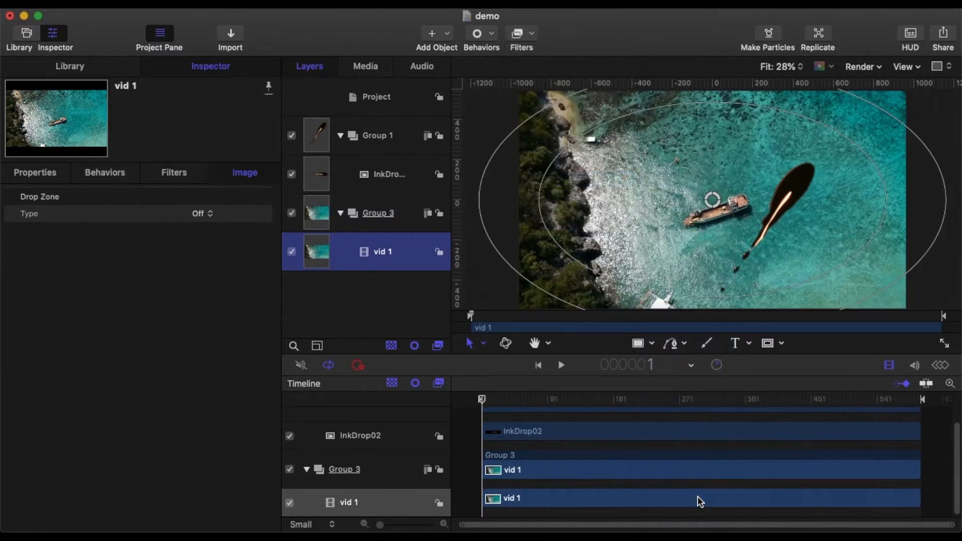
Set the Vignette filter's Size to 0,55 and its Falloff to 0,45
left_click(205, 215)
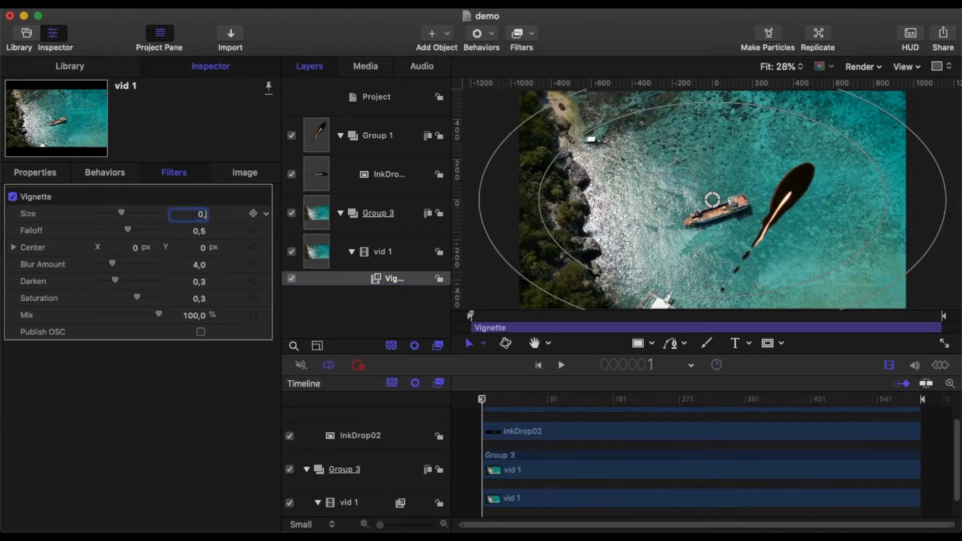
type("0,55")
left_click(196, 234)
type("0")
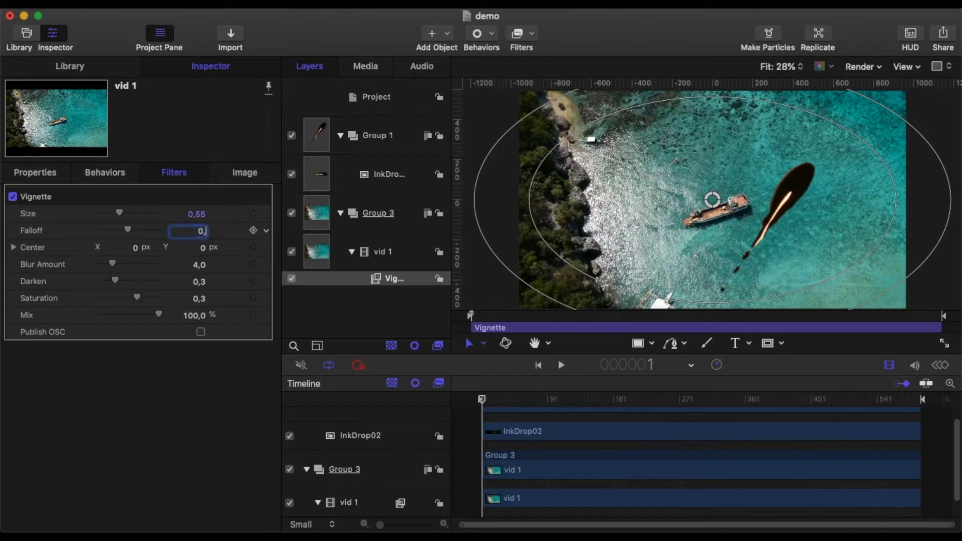
type(",45")
key("Return")
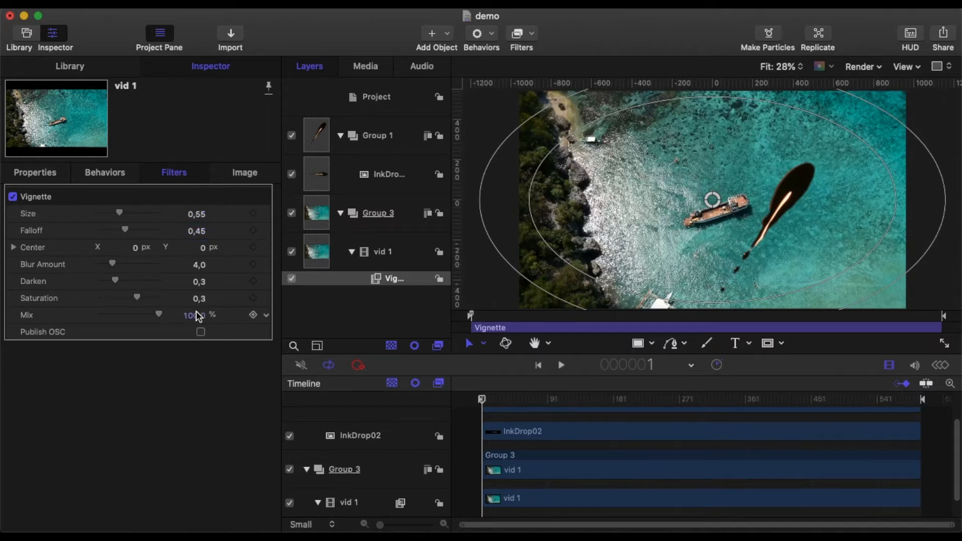
Strengthen the Vignette filter's darkening by setting Darken to 0,7
left_click(201, 285)
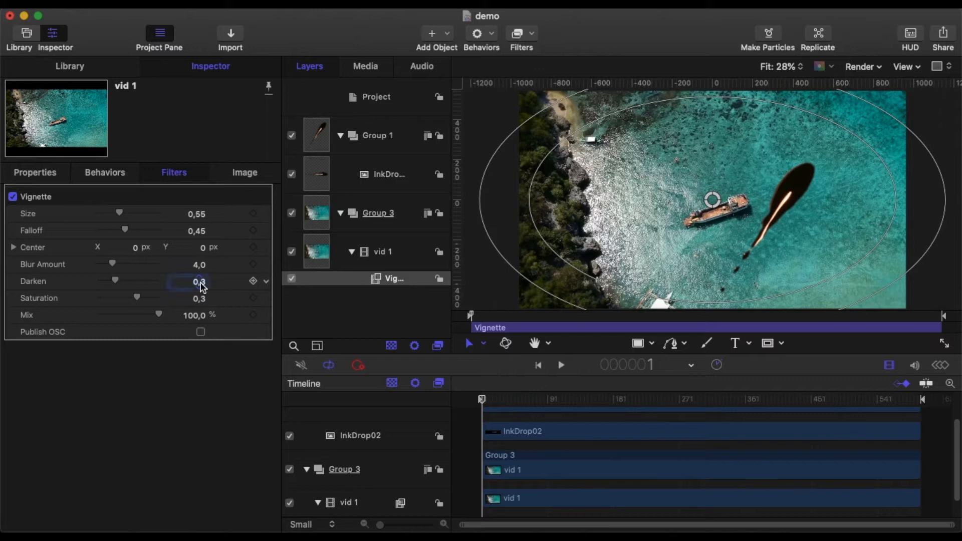
type("0,7")
key("Return")
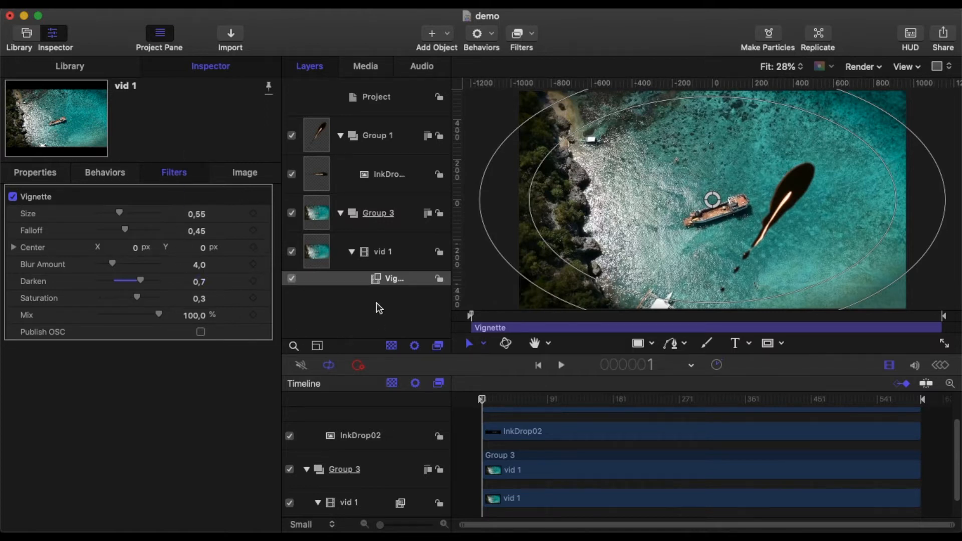
Add a Gaussian Blur filter from the Blur category to the vid 1 footage and set its Amount to 10
left_click(536, 35)
mouse_move(540, 65)
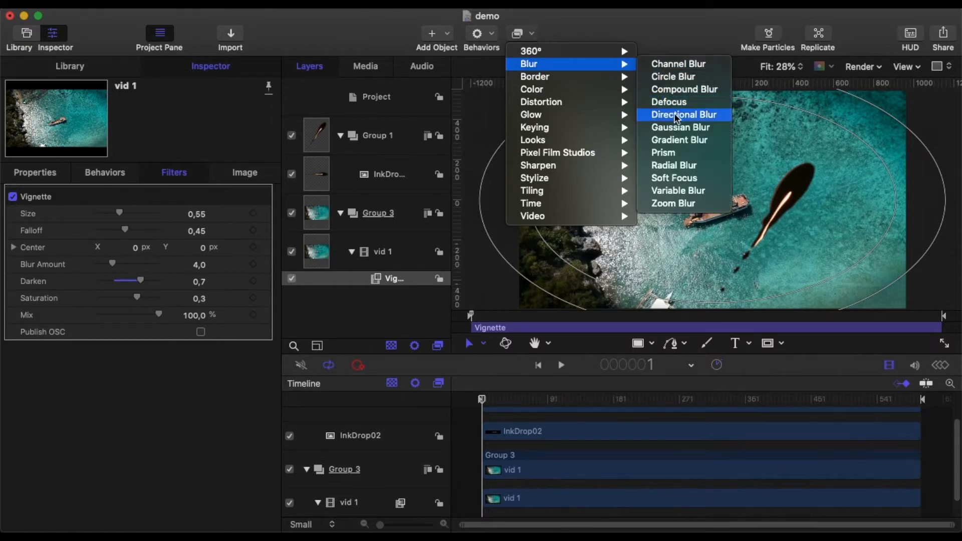
left_click(673, 126)
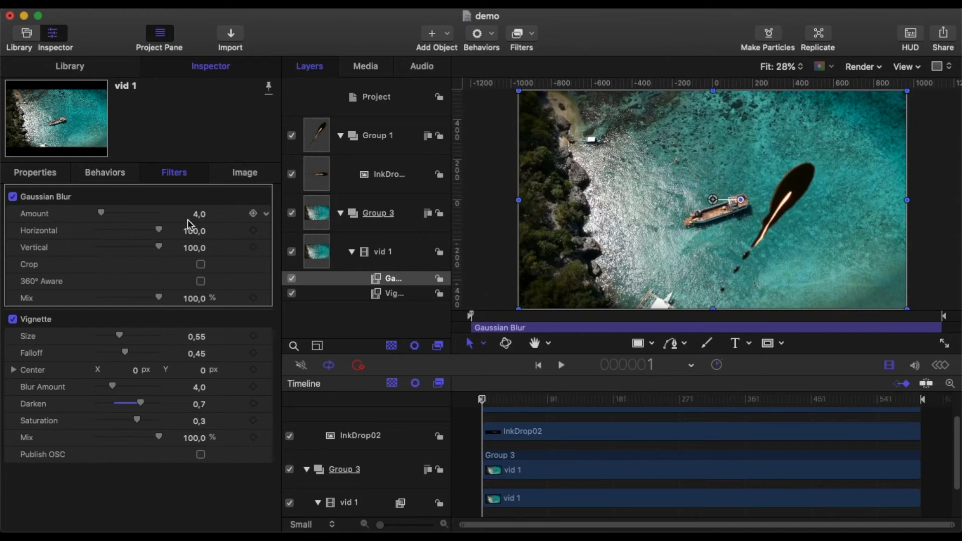
left_click(196, 215)
type("10")
key("Return")
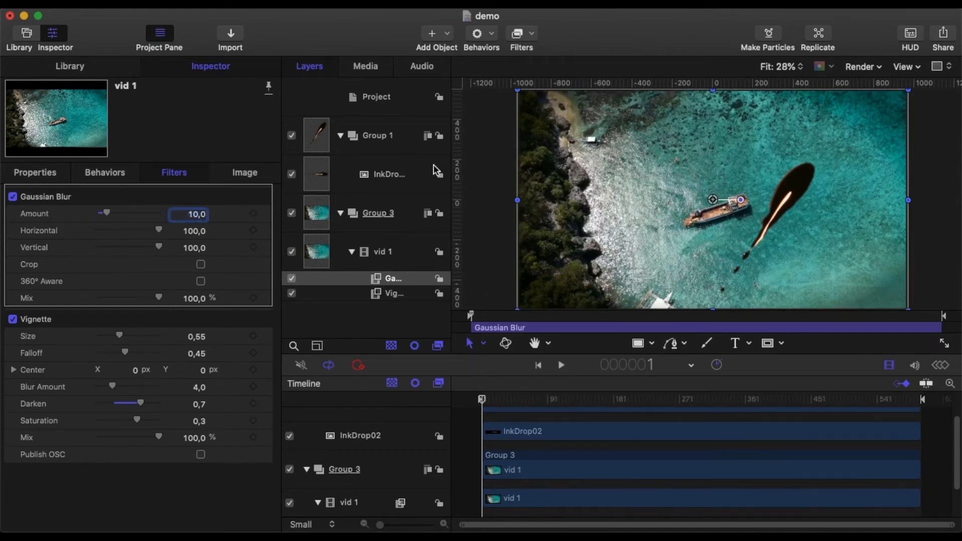
Add the Bad Film filter from the Stylize category to the vid 1 footage
left_click(531, 34)
mouse_move(551, 180)
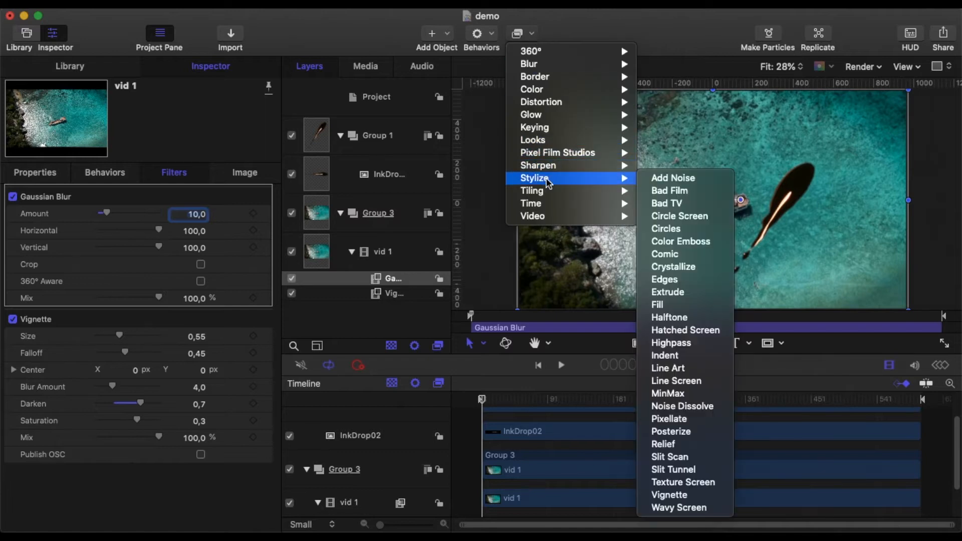
left_click(672, 191)
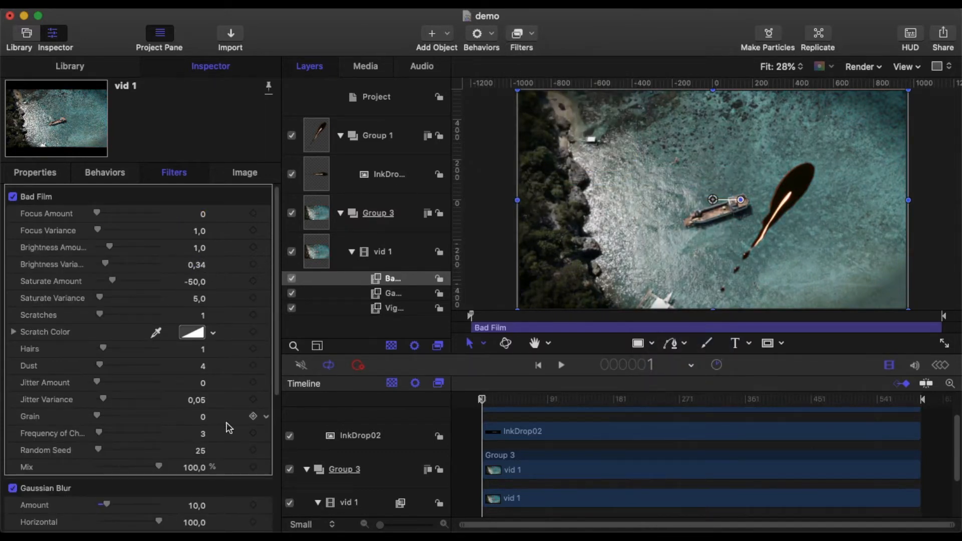
Set the Bad Film filter's Hairs to 2, Dust to 20 and Mix to 75%
left_click(203, 351)
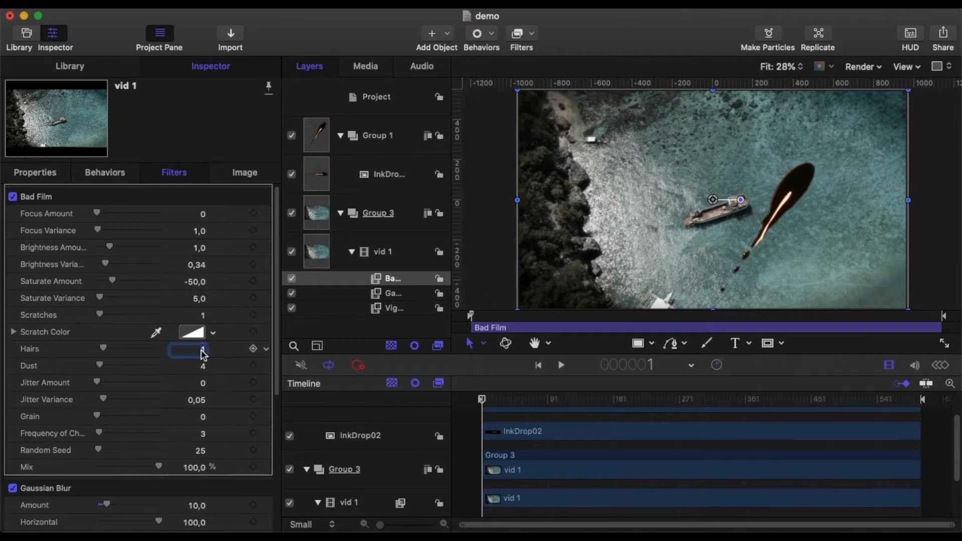
type("2")
left_click(203, 368)
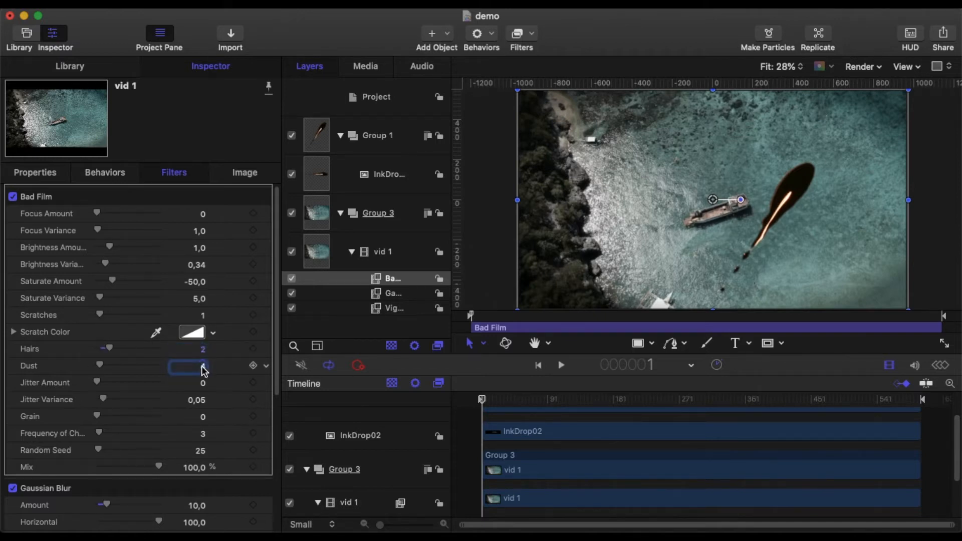
type("20")
left_click(198, 467)
type("75")
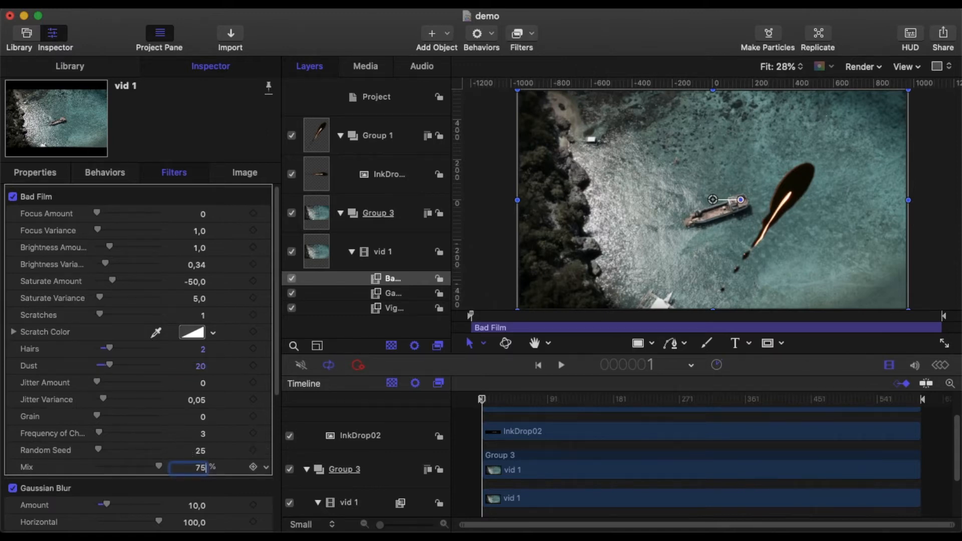
key("Return")
Add the Pixellate filter from the Stylize category to the vid 1 footage and set its Scale to 3
left_click(538, 39)
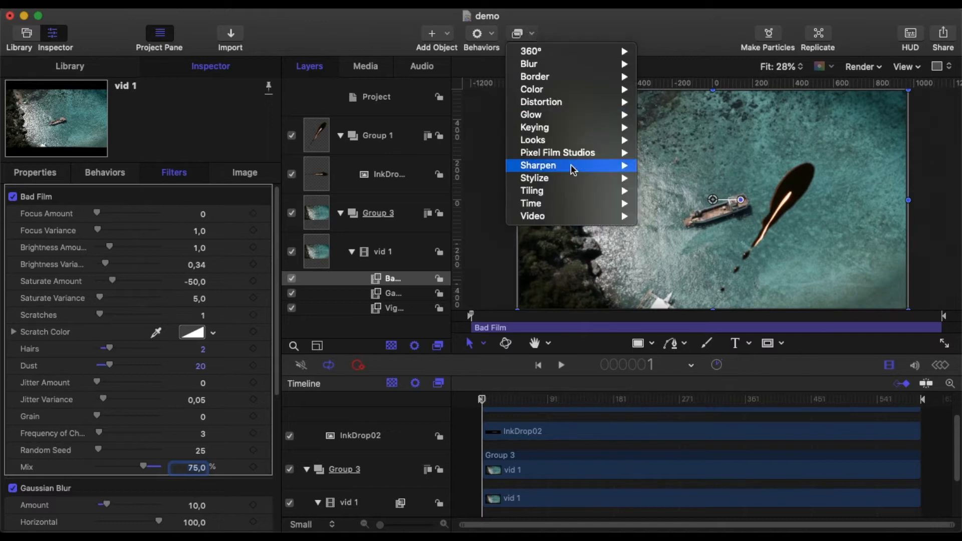
mouse_move(586, 179)
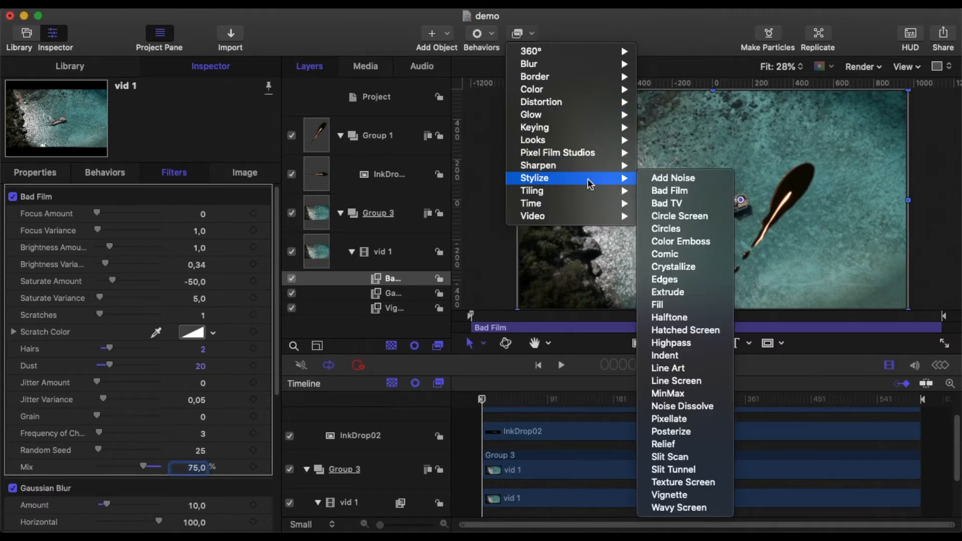
left_click(682, 421)
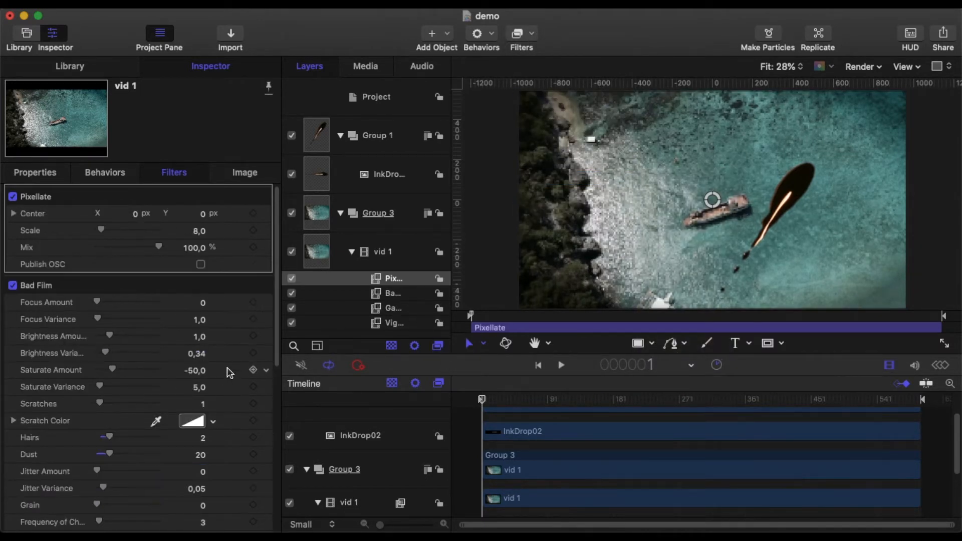
left_click(201, 235)
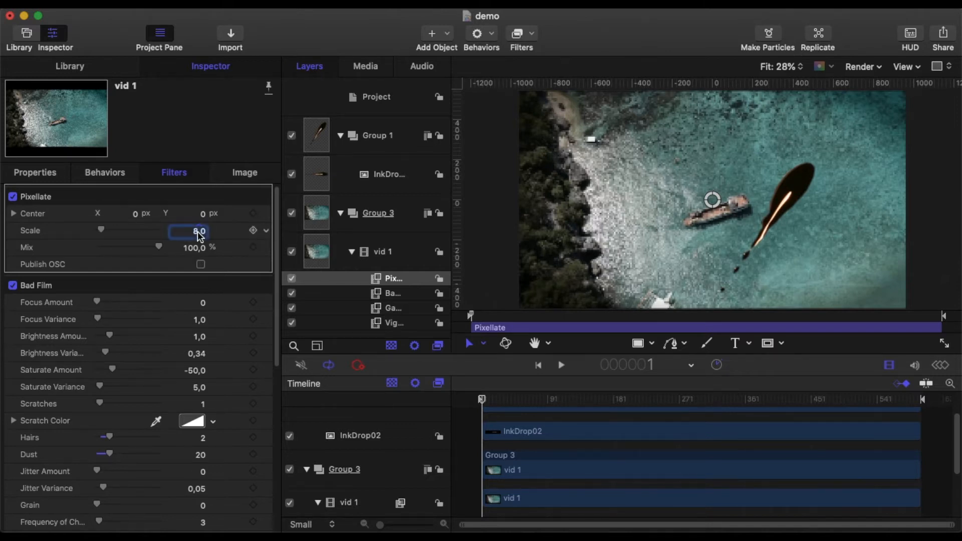
type("3")
key("Return")
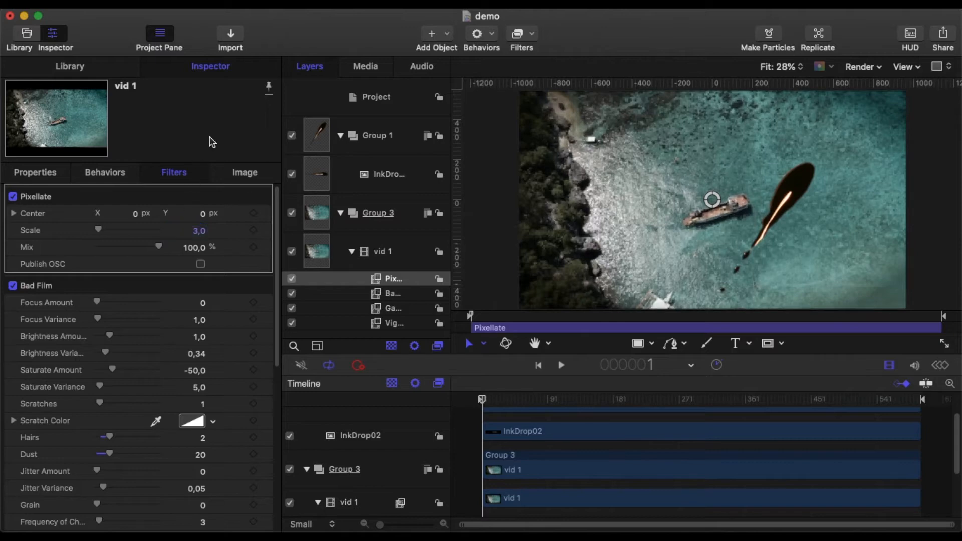
Play the filtered footage, stop at about frame 132, and collapse Group 3 in the layer list
left_click(562, 368)
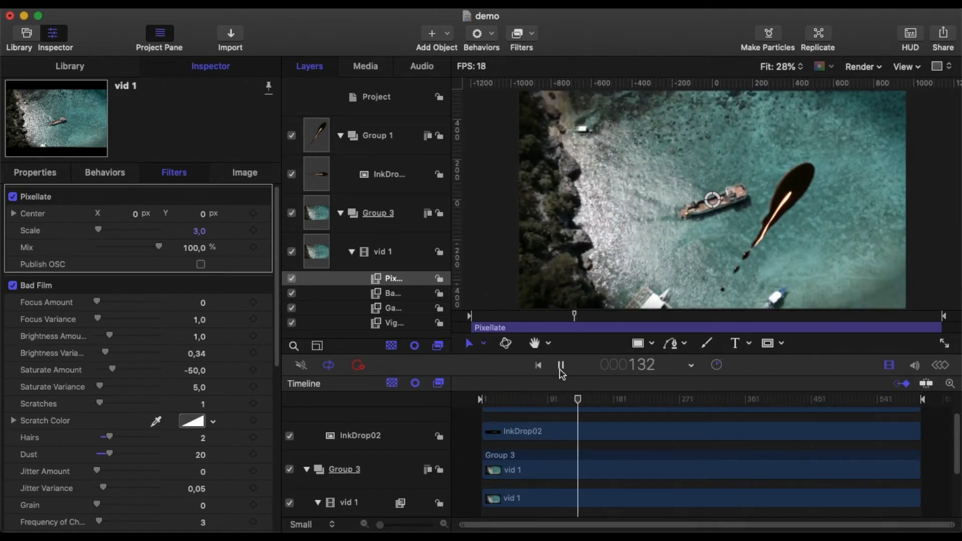
left_click(562, 367)
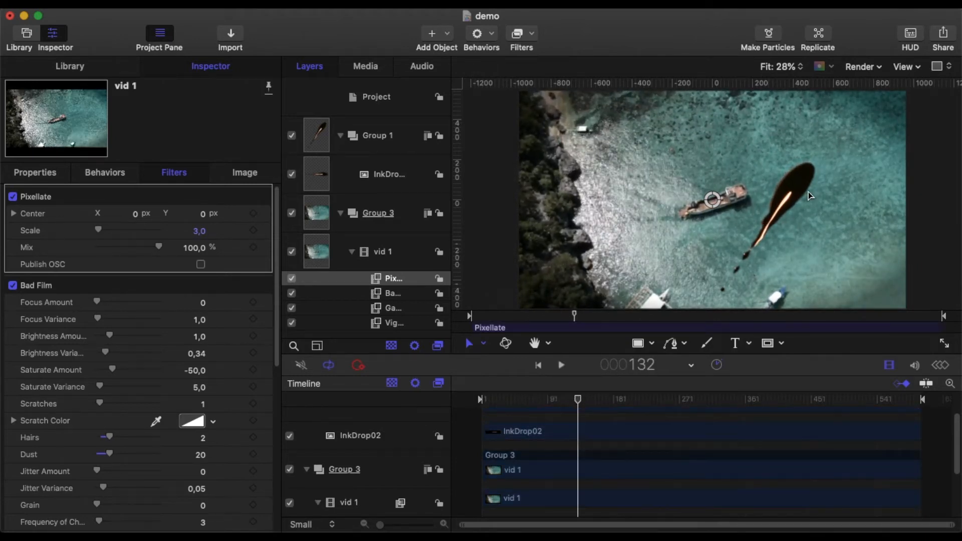
left_click(340, 214)
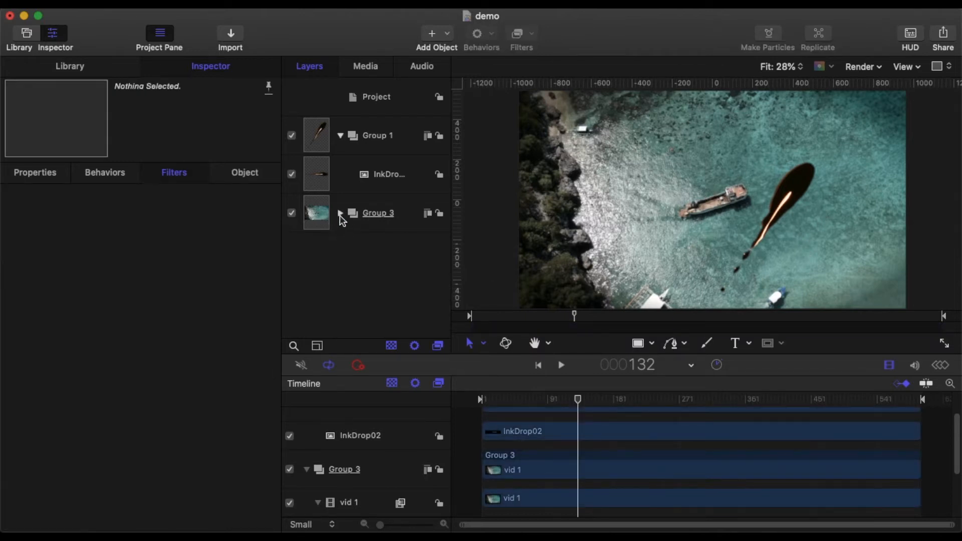
Draw a closed four-point Bezier fin, about 65 px wide and 50 px high, on the boat-facing edge of the ink drop in Group 1
left_click(385, 176)
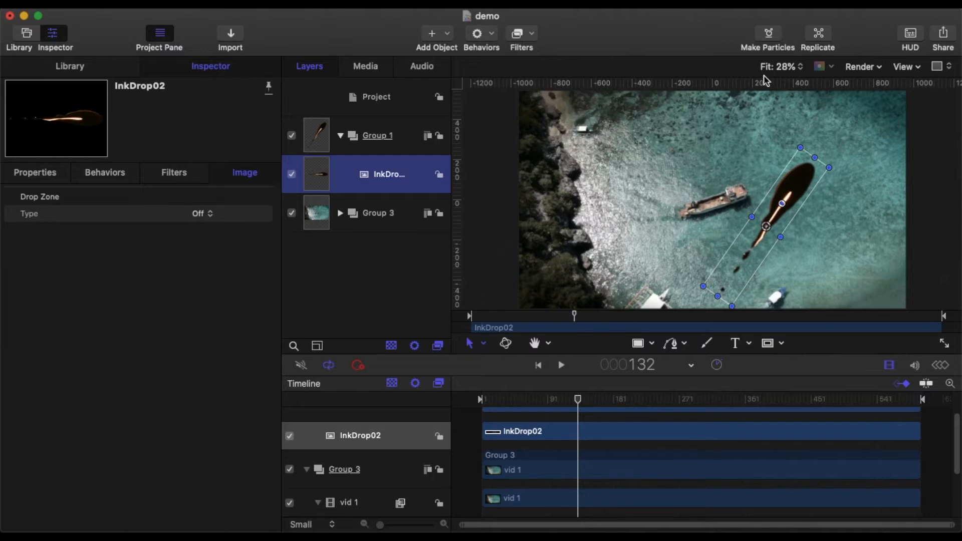
left_click(787, 66)
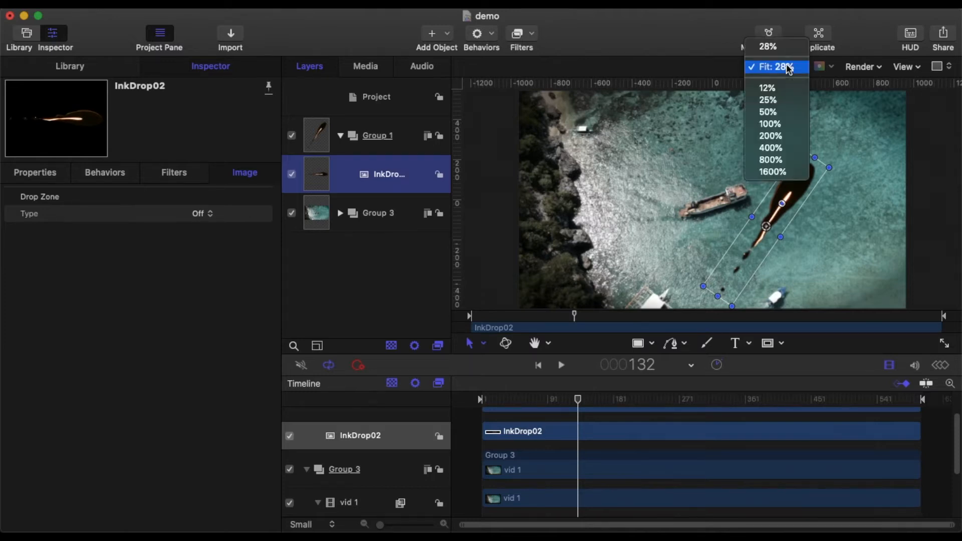
left_click(782, 124)
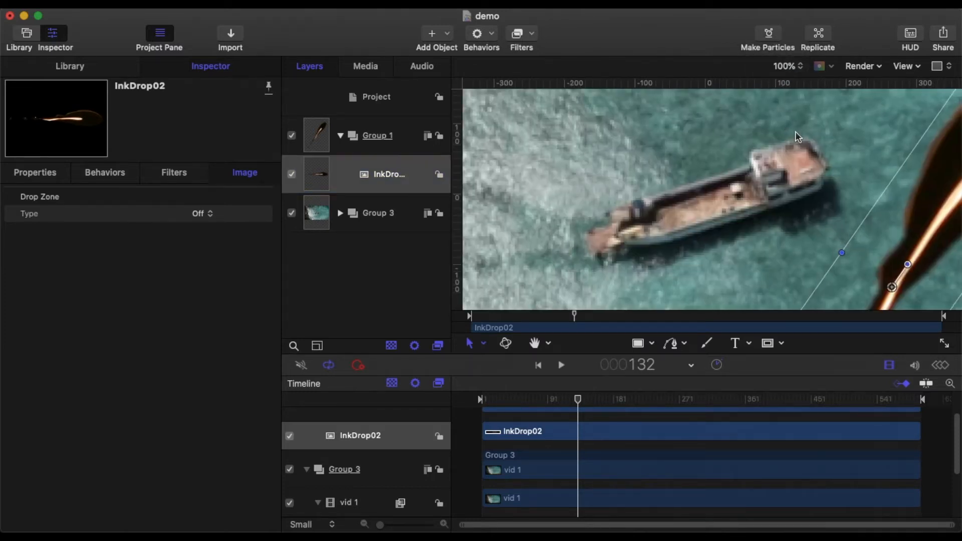
scroll(797, 139, "right", 3)
scroll(797, 138, "right", 5)
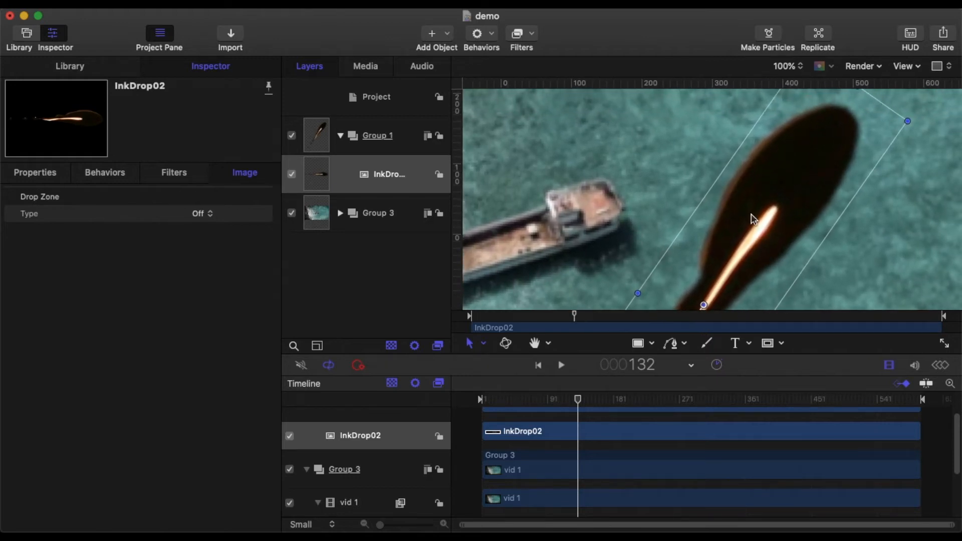
left_click(685, 345)
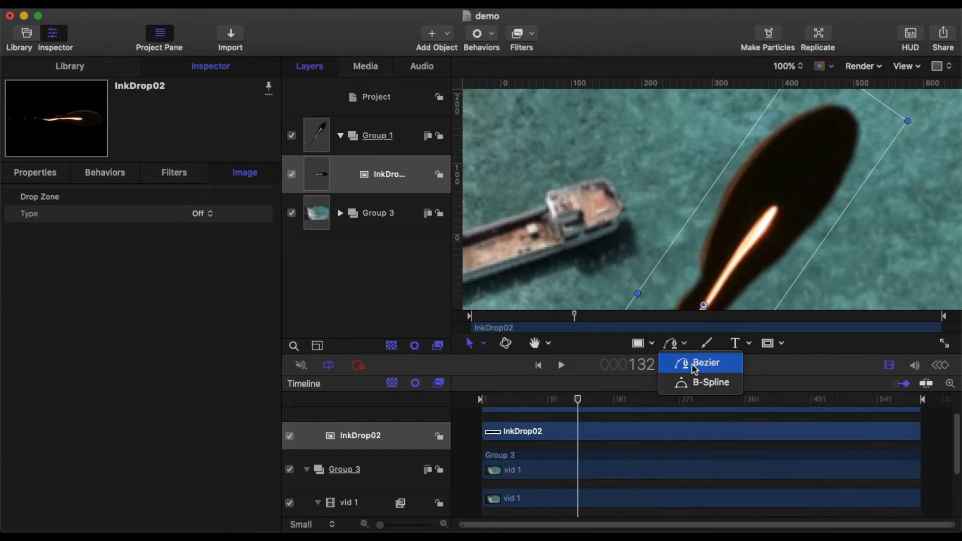
left_click(699, 364)
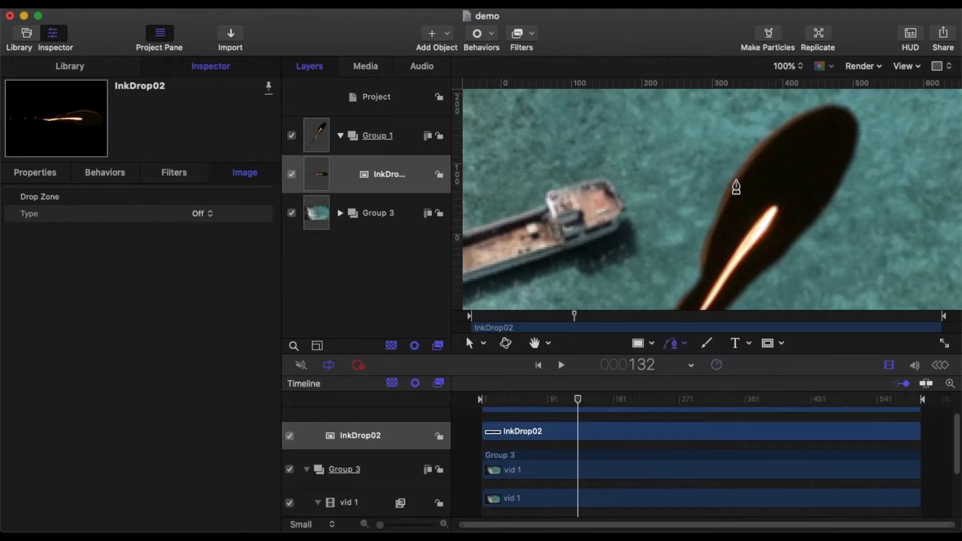
left_click(729, 191)
left_click(684, 189)
left_click(699, 211)
left_click(714, 215)
mouse_move(700, 211)
left_mouse_down()
mouse_move(706, 201)
mouse_move(712, 224)
left_mouse_up()
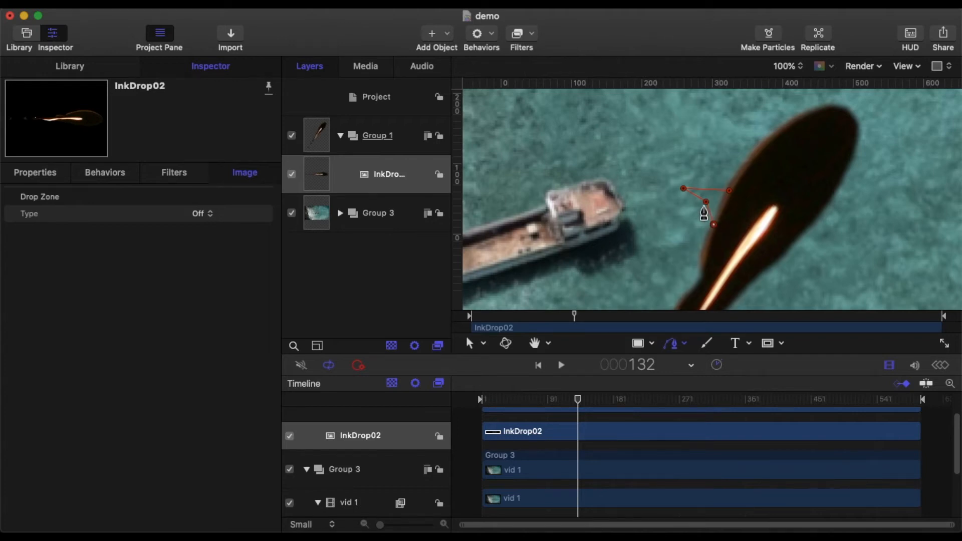
left_click(705, 204)
double_click(715, 224)
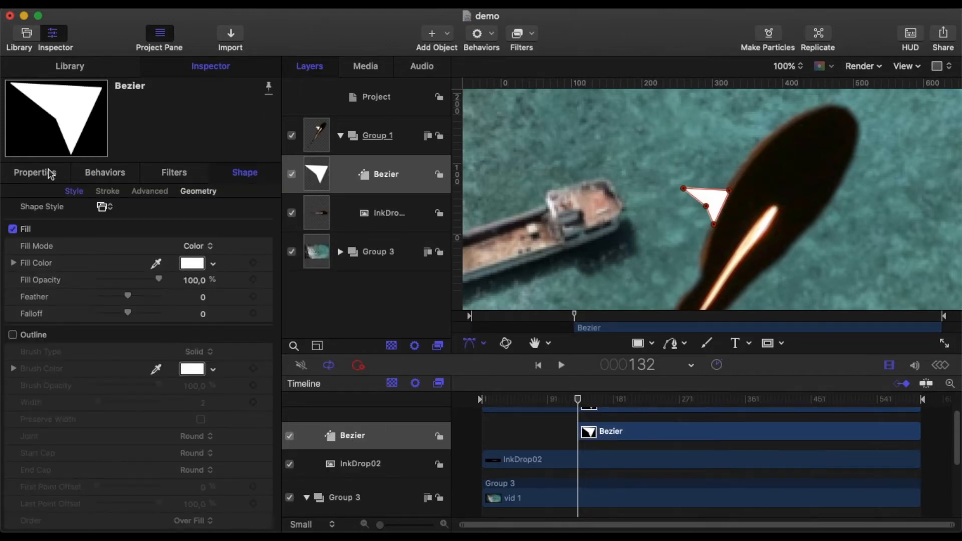
Fill the Bezier fin with the dark colour sampled from the ink drop's body
left_click(214, 264)
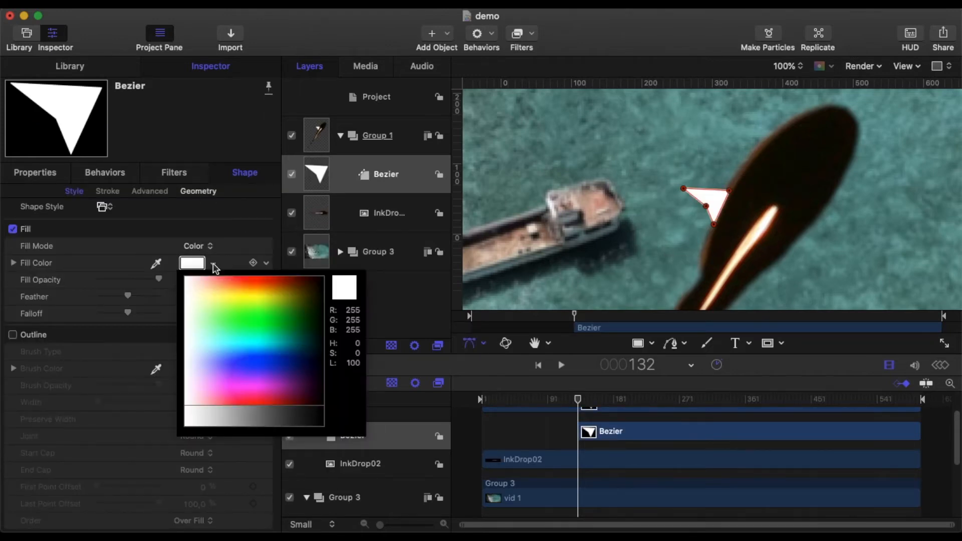
left_click(157, 263)
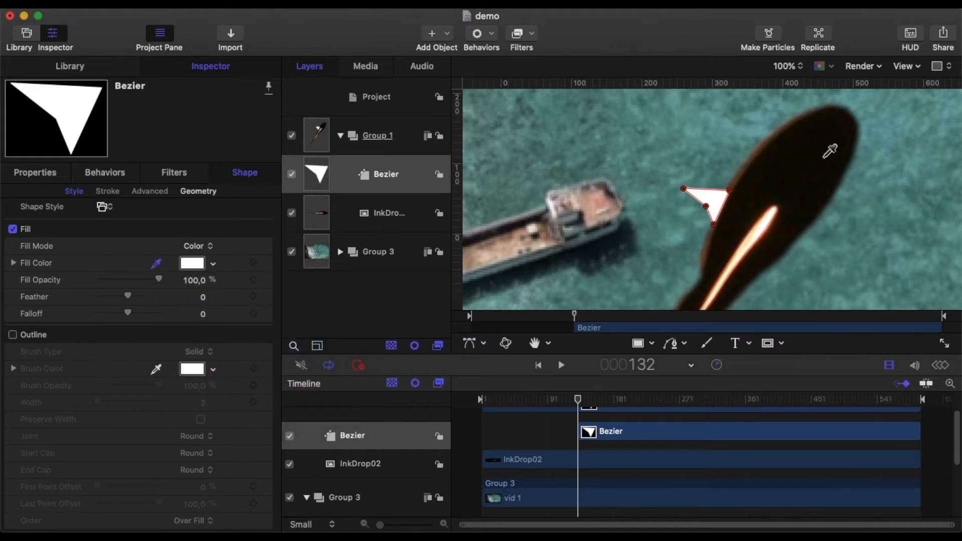
left_click(804, 168)
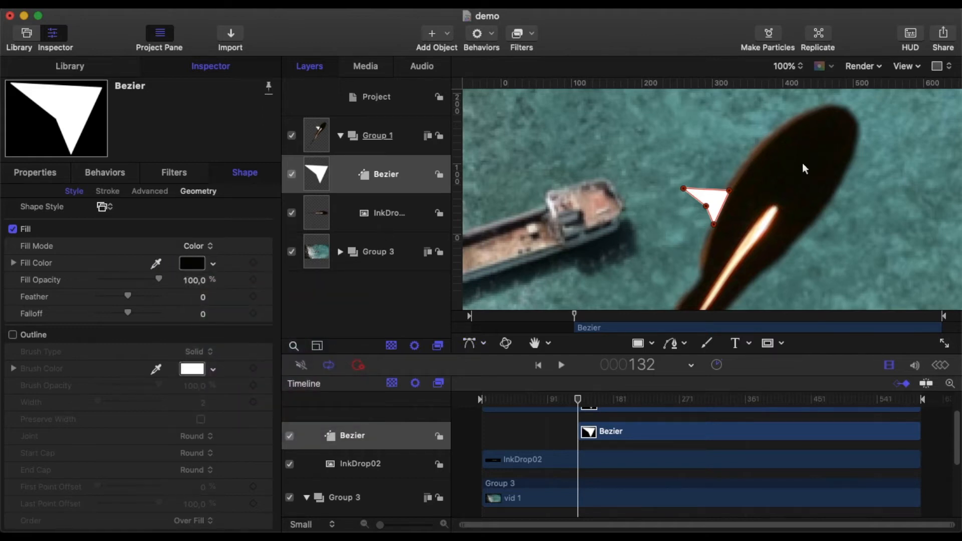
Duplicate the Bezier fin and set the copy's position to X 475.3 px, Y -29.8 px and its rotation to 167°
right_click(410, 179)
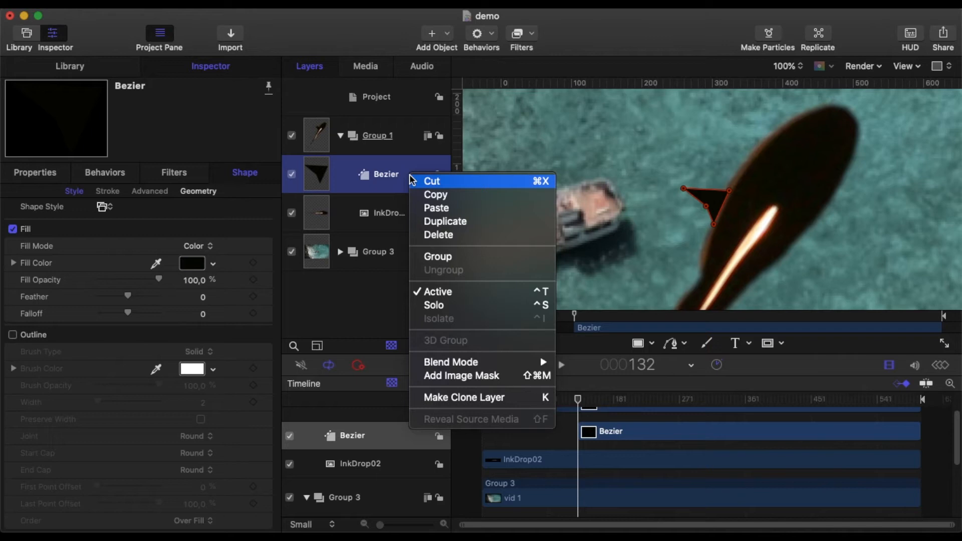
left_click(443, 218)
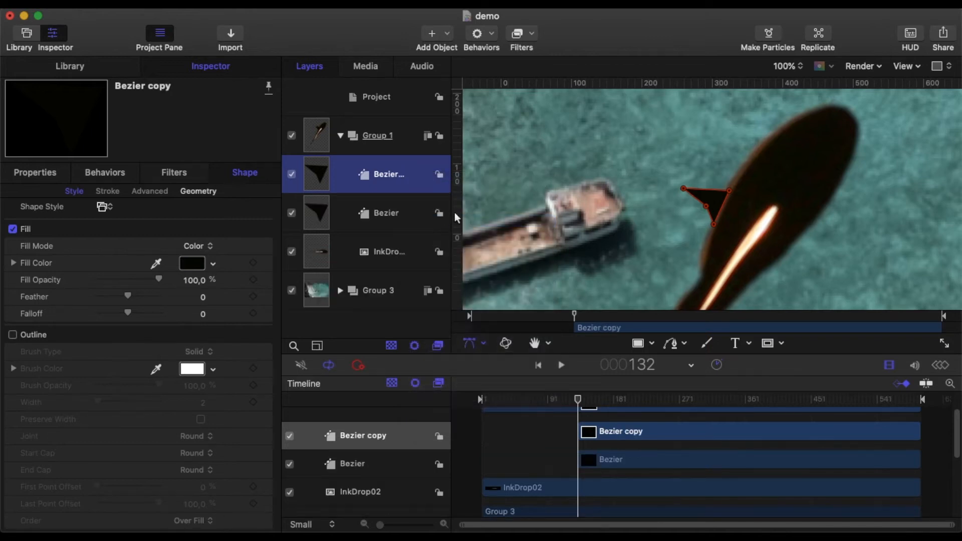
left_click(36, 173)
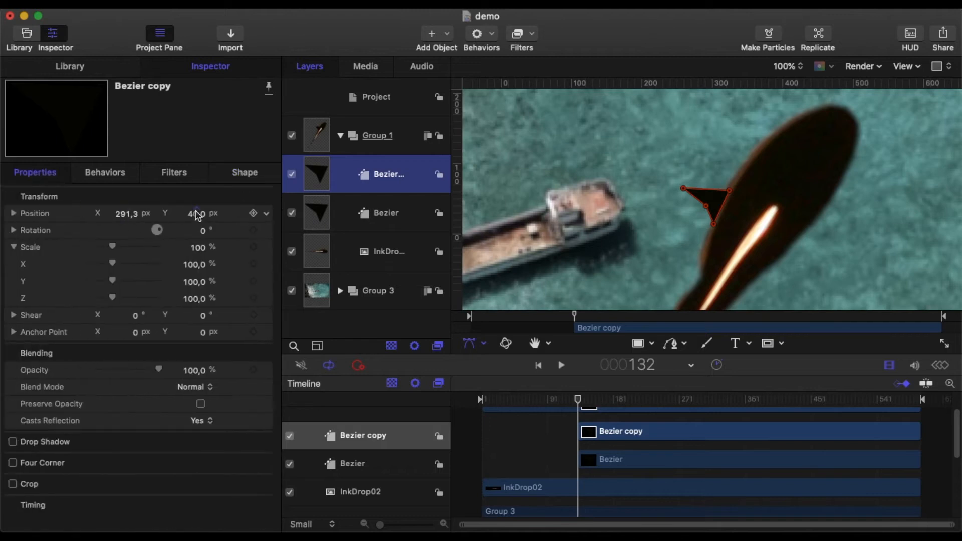
left_click_drag(189, 213, 193, 213)
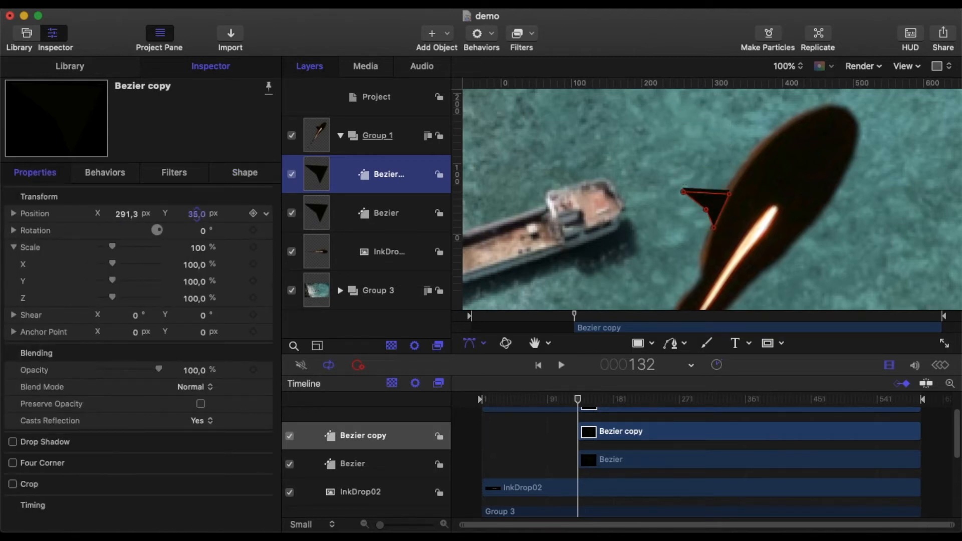
left_click_drag(124, 214, 128, 214)
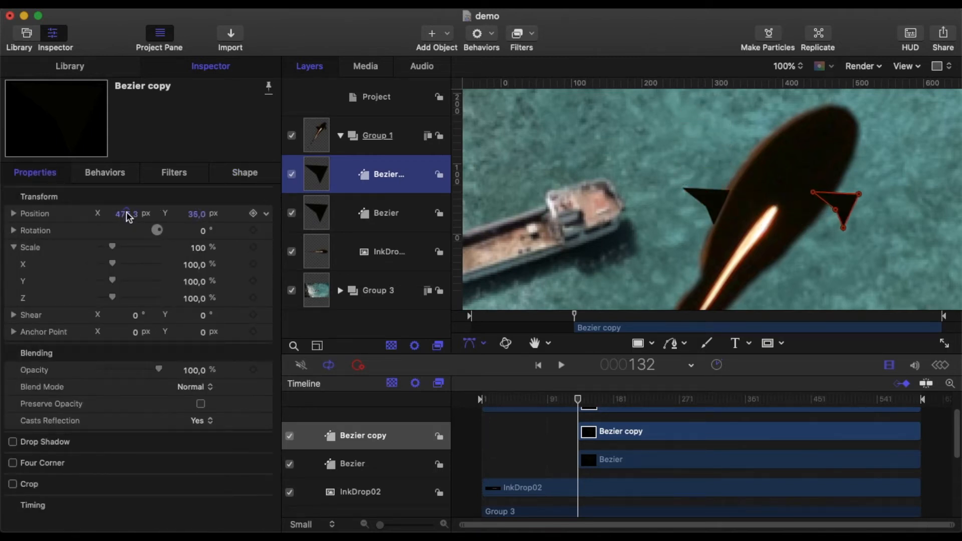
left_click_drag(191, 214, 231, 231)
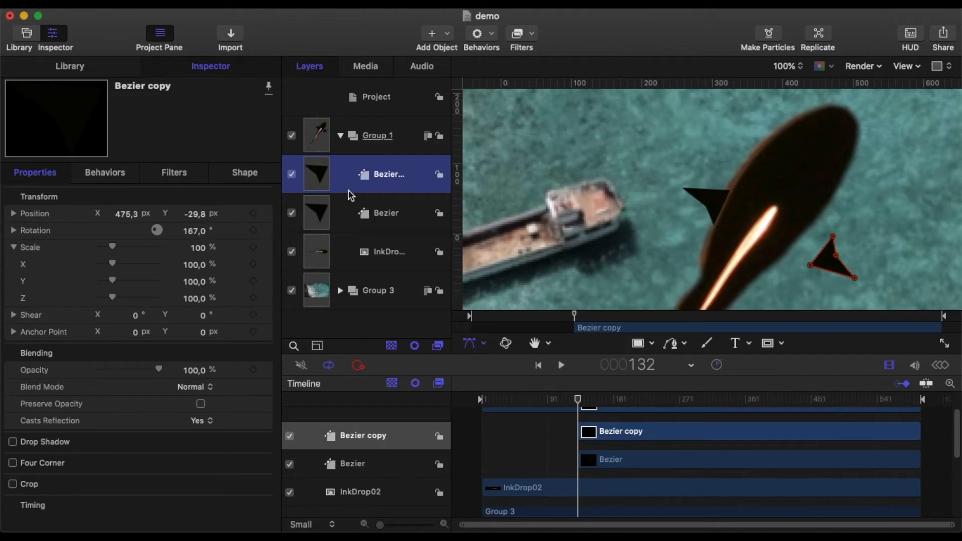
Add the Flop filter from the Distortion category to the fin copy
left_click(531, 42)
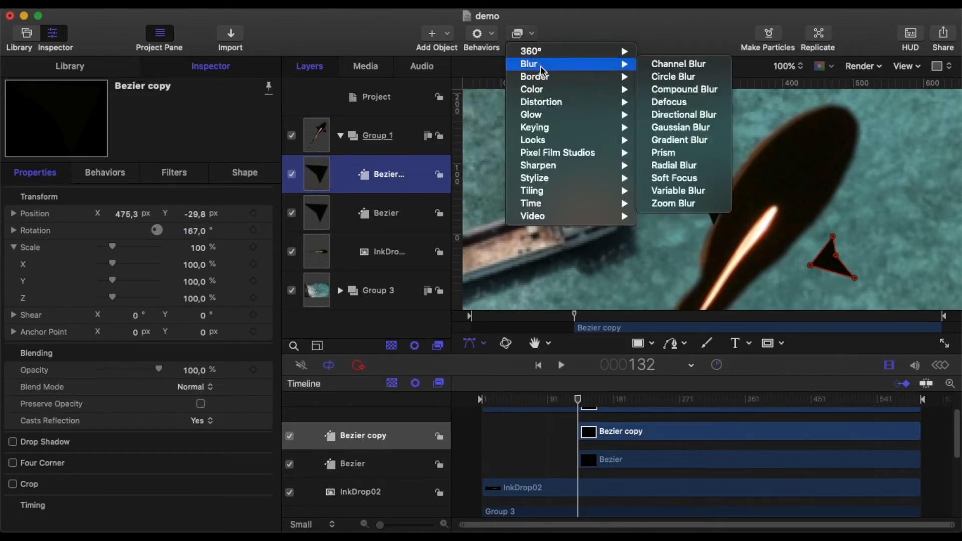
mouse_move(538, 105)
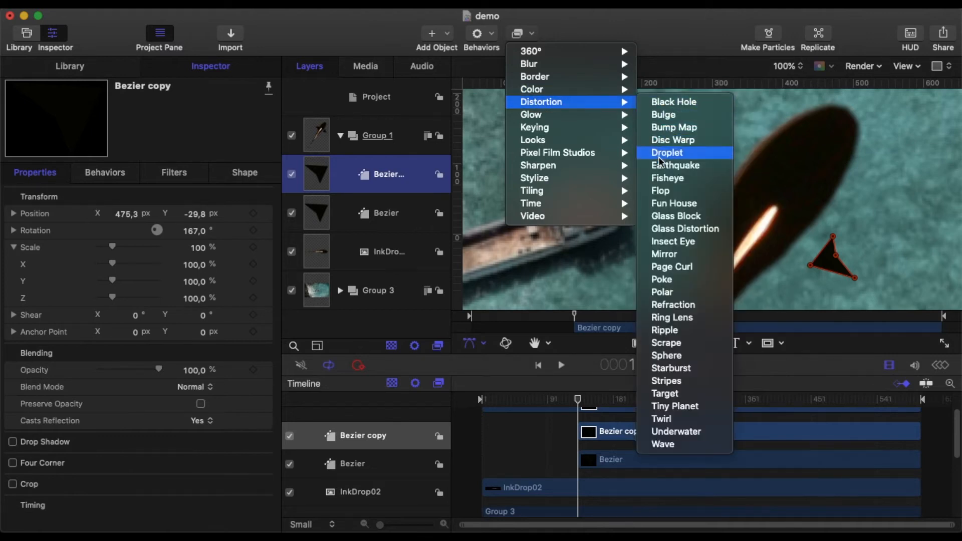
left_click(666, 191)
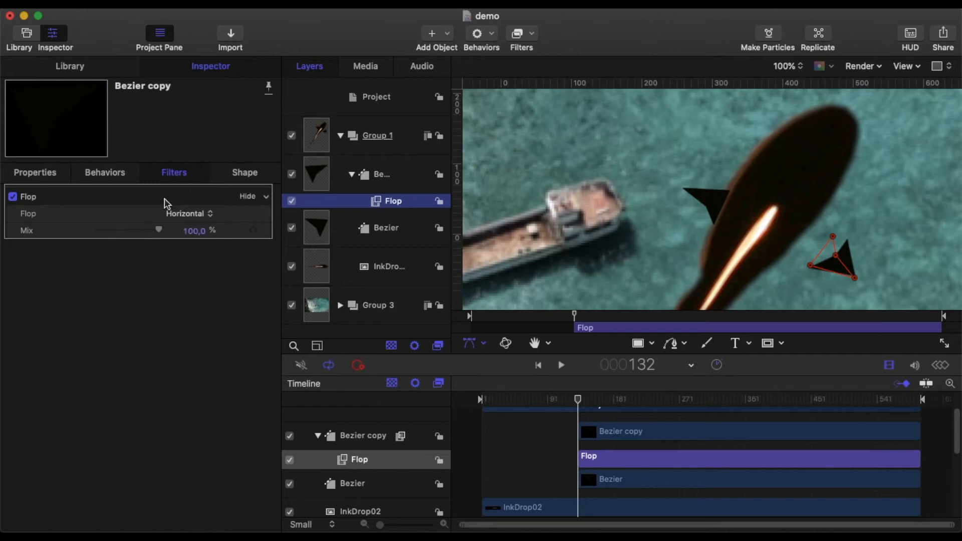
Rotate the flopped fin copy to 293° and move it against the ink drop's free edge at X 415.3 px, Y -40 px
left_click(34, 172)
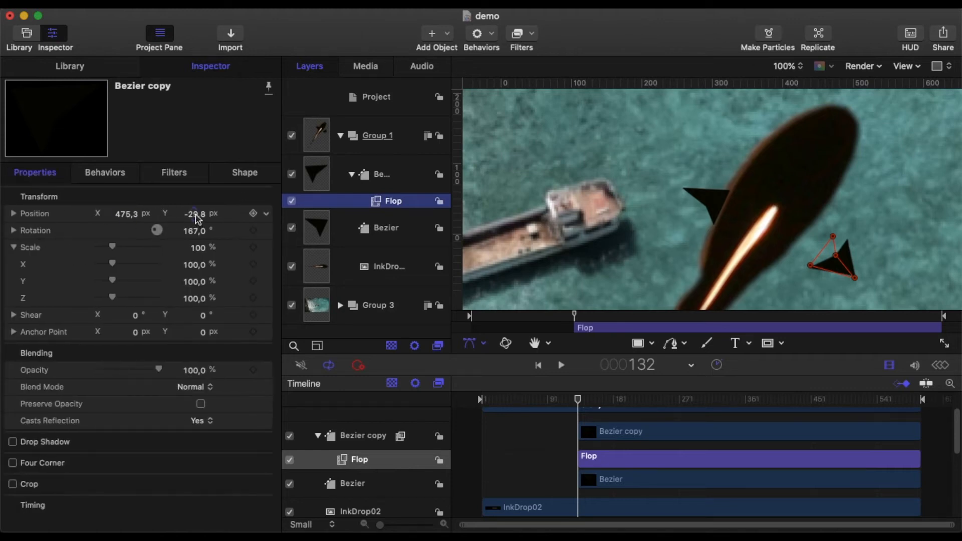
left_click_drag(194, 231, 193, 164)
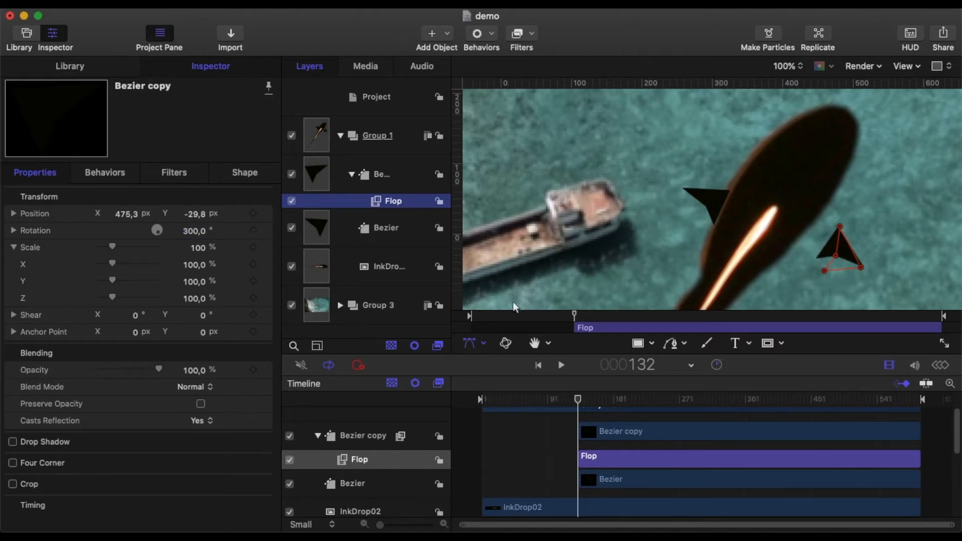
left_click_drag(845, 249, 807, 258)
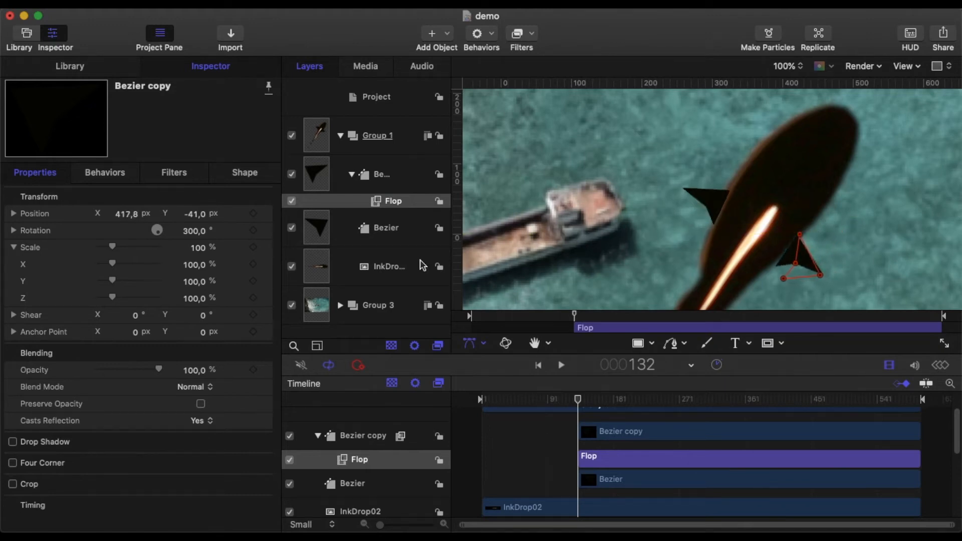
left_click_drag(190, 232, 192, 231)
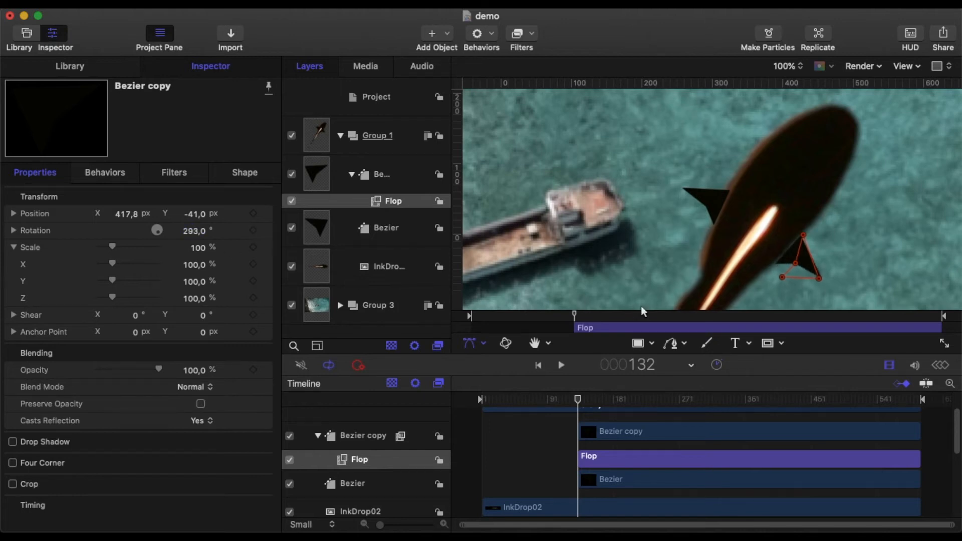
left_click_drag(807, 263, 805, 264)
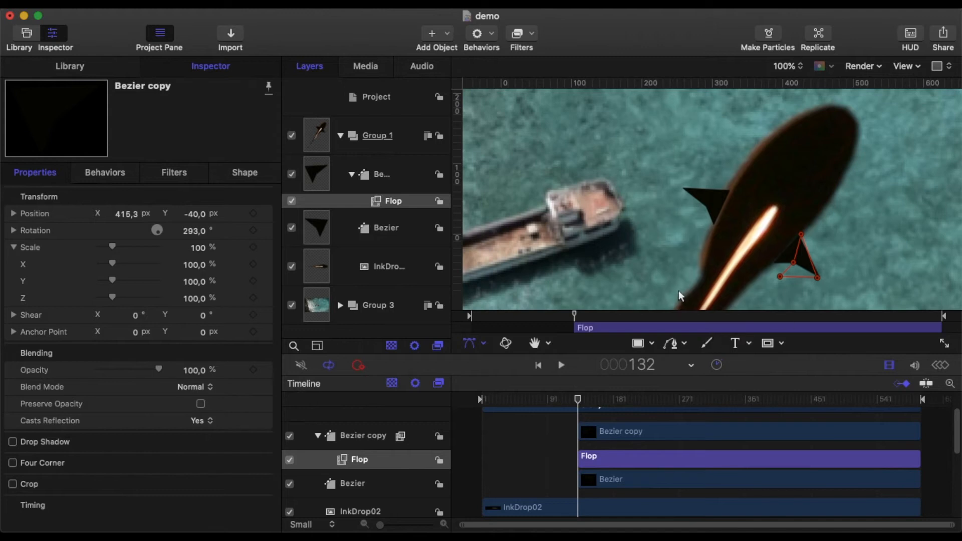
left_click(459, 445)
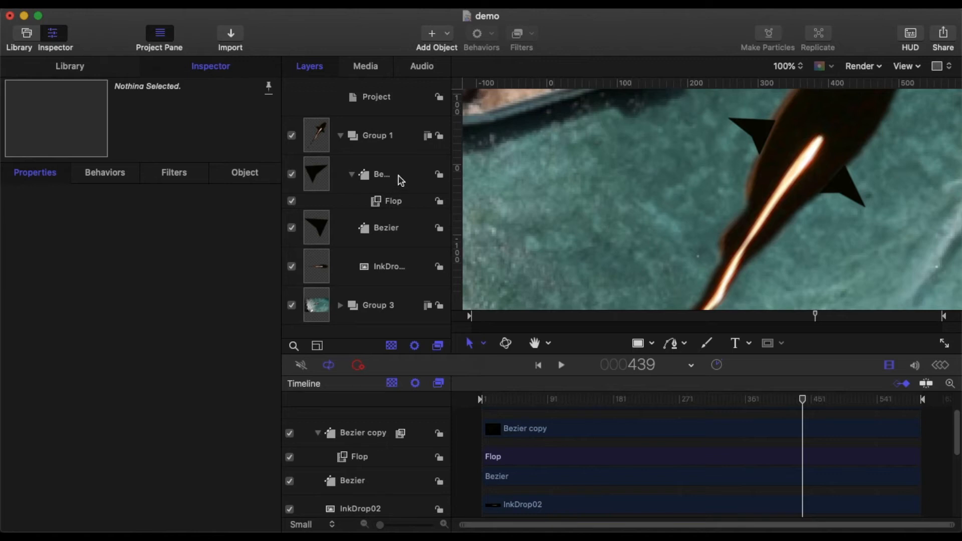
Group the two fins and the InkDrop02 layer together inside Group 1
left_click(401, 180)
left_click(800, 66)
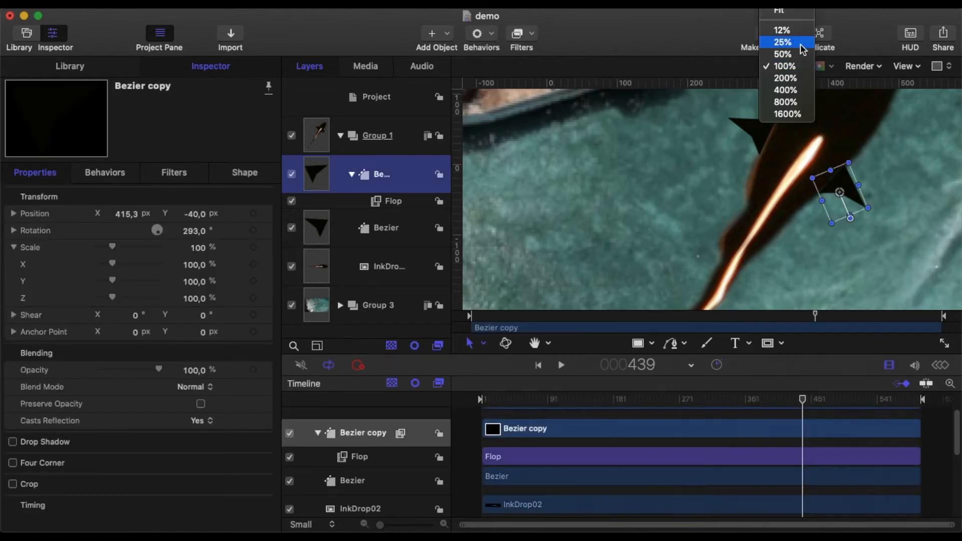
left_click(794, 18)
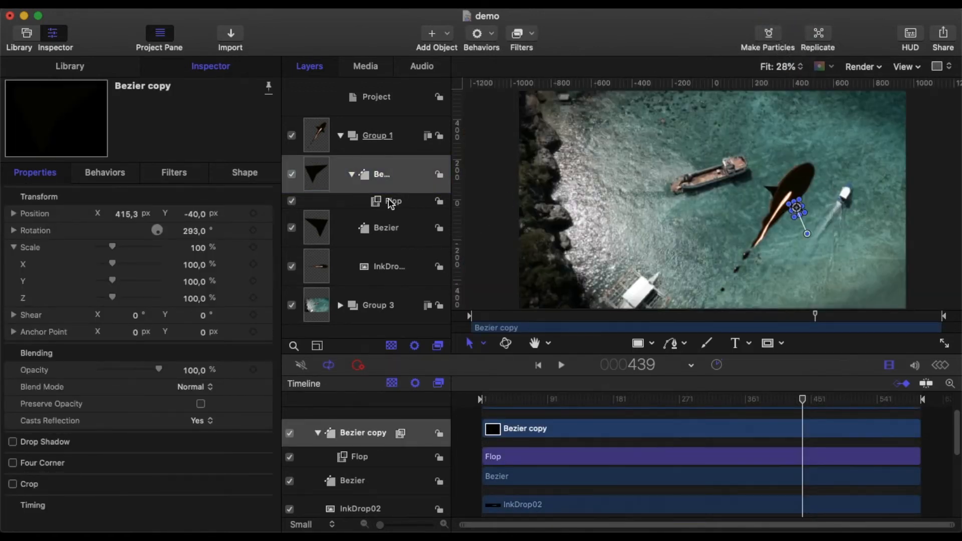
left_click(403, 232, "shift")
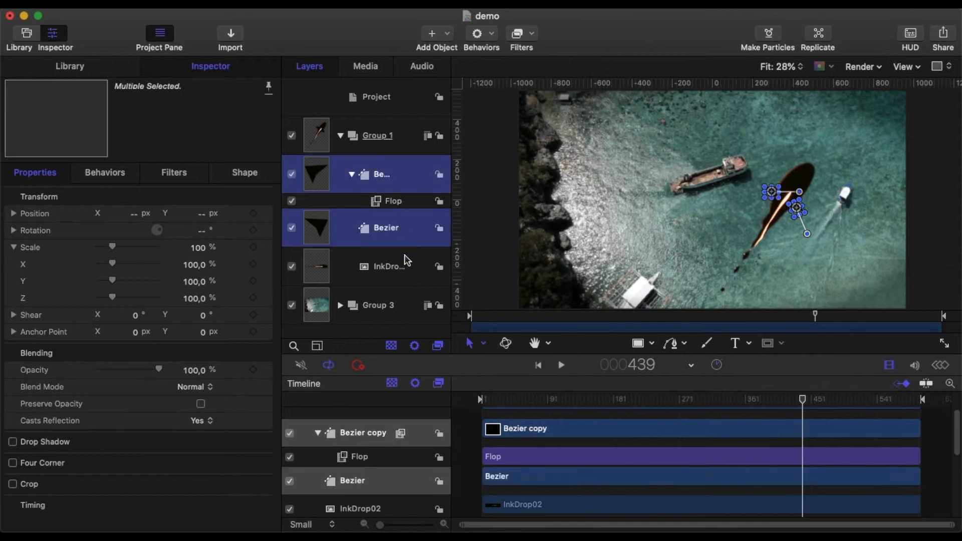
left_click(403, 266, "shift")
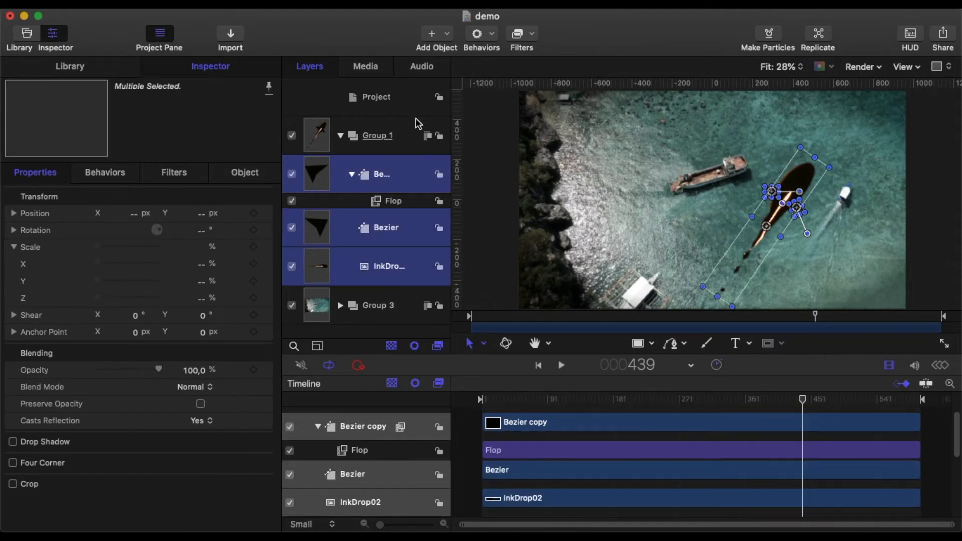
right_click(399, 169)
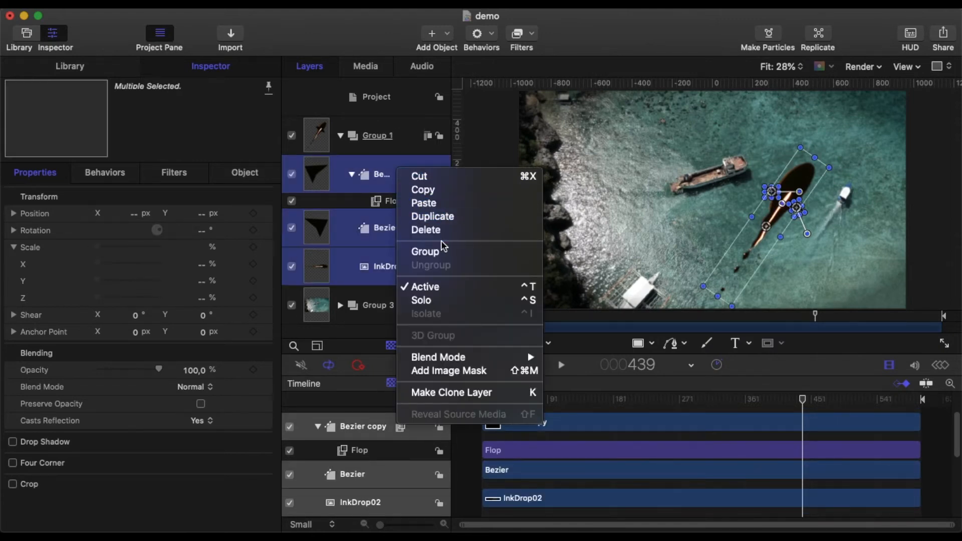
left_click(446, 254)
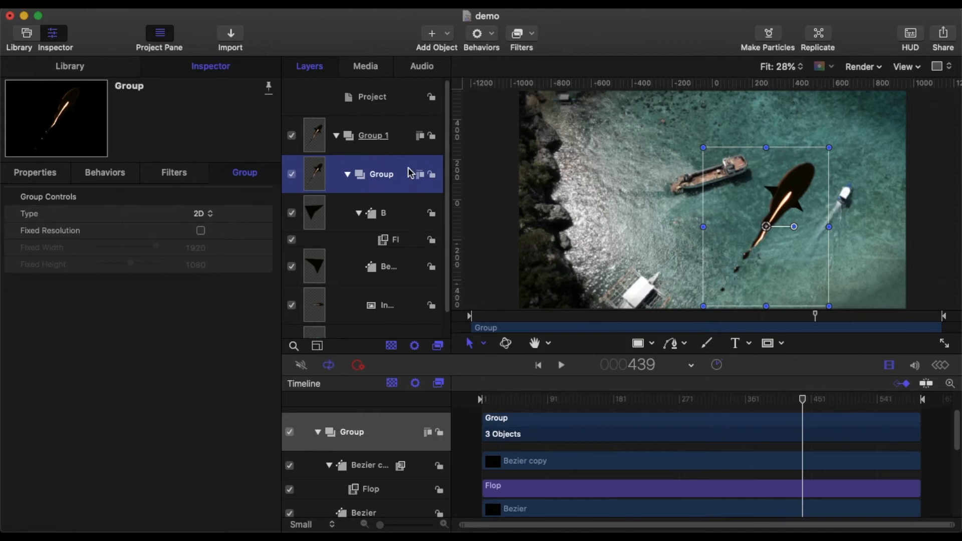
Add a Gaussian Blur filter to the new creature group and set its Amount to 10
left_click(535, 37)
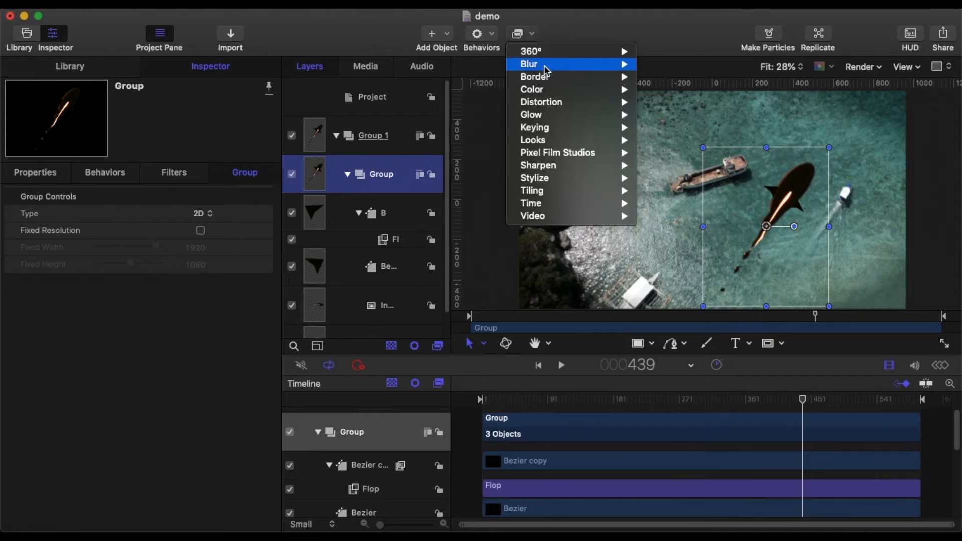
mouse_move(555, 67)
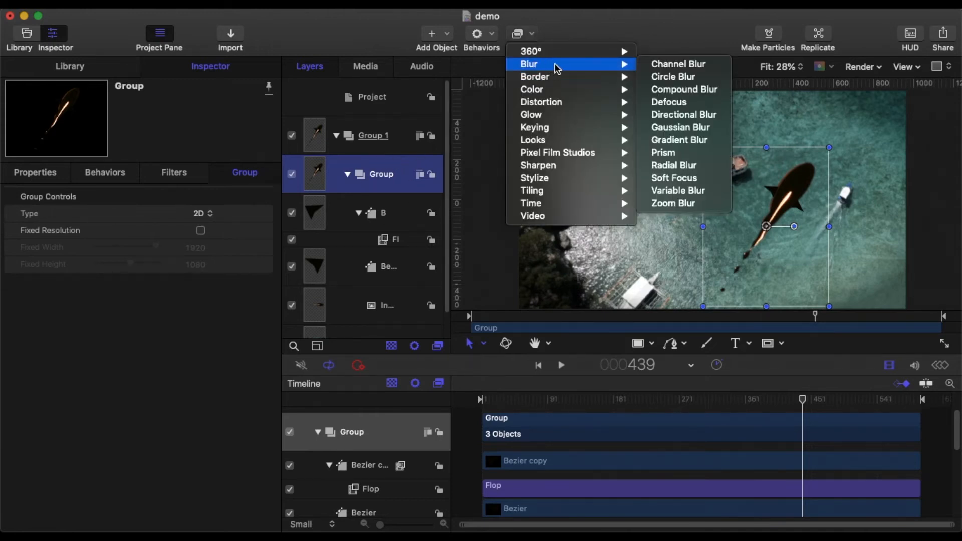
left_click(680, 127)
left_click(199, 214)
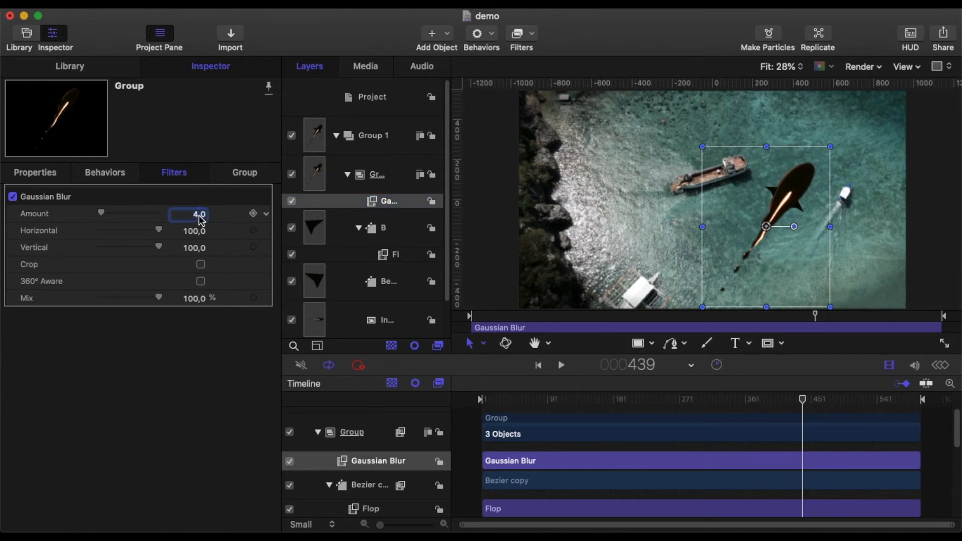
type("10")
key("Return")
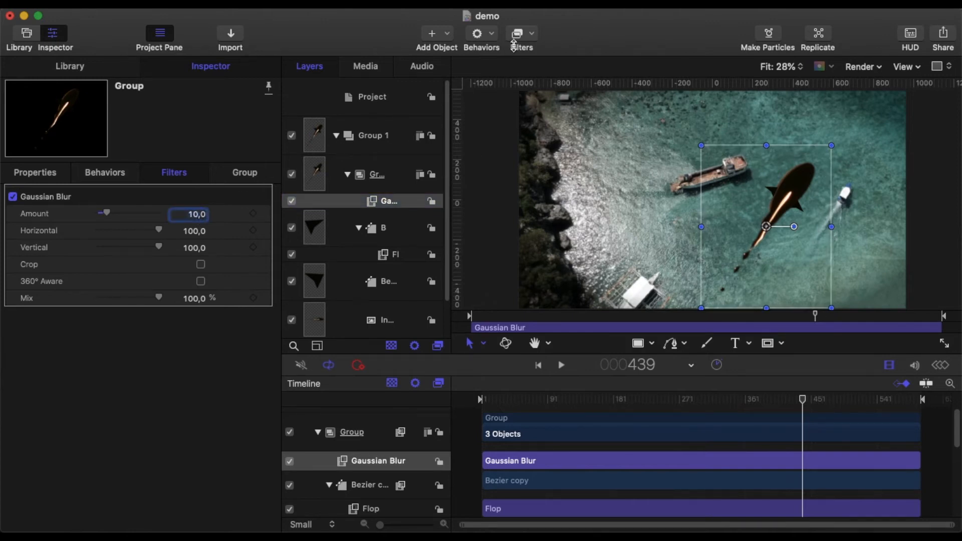
Add the Colorize filter from the Color category to the creature group and remap white to black
left_click(530, 34)
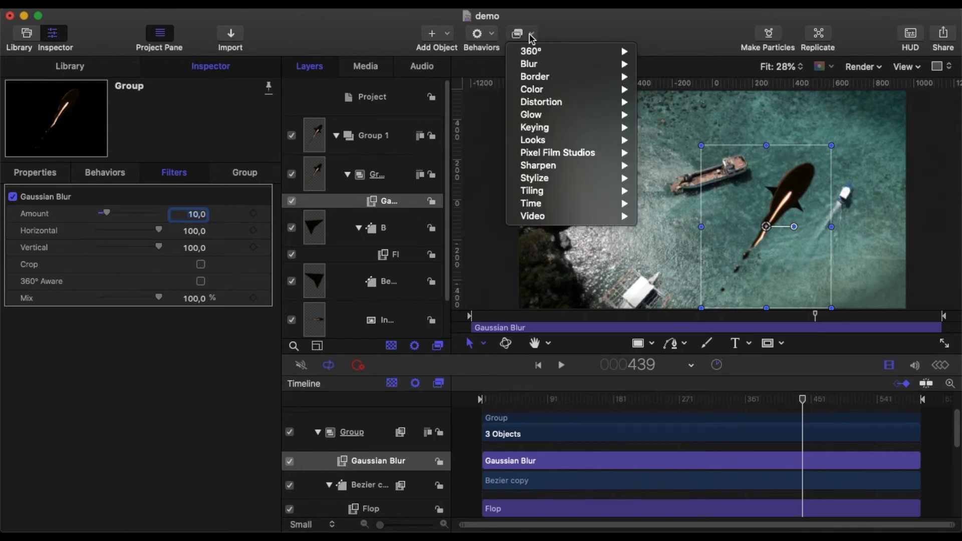
mouse_move(564, 90)
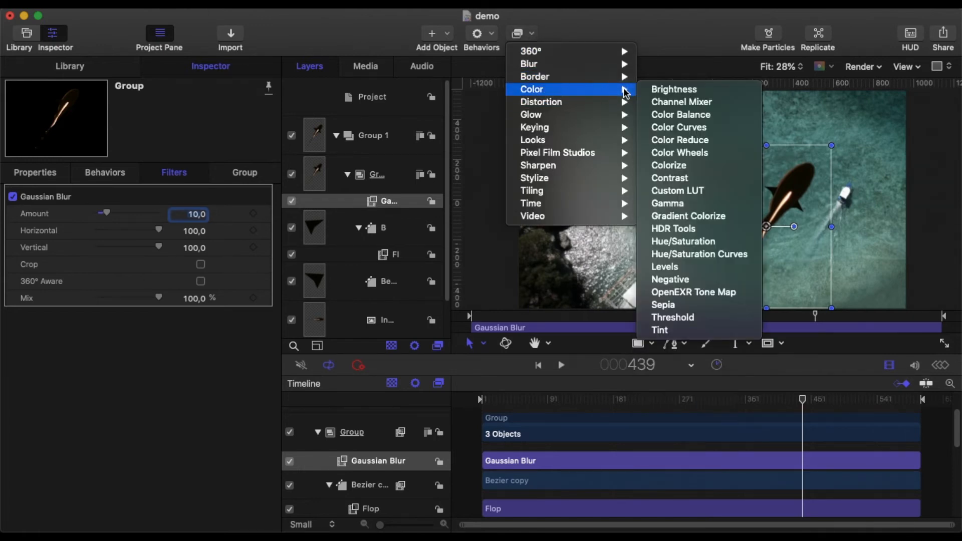
left_click(681, 167)
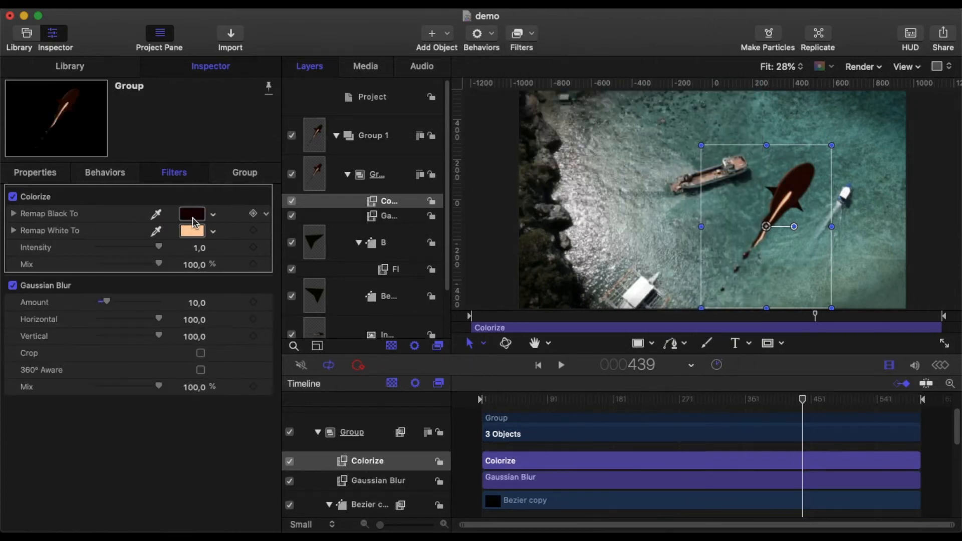
left_click(210, 231)
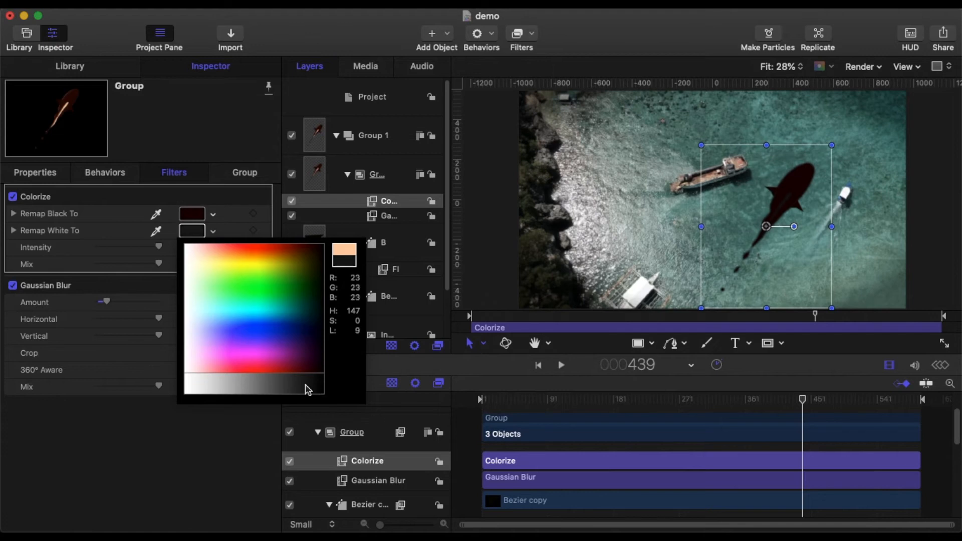
left_click(320, 393)
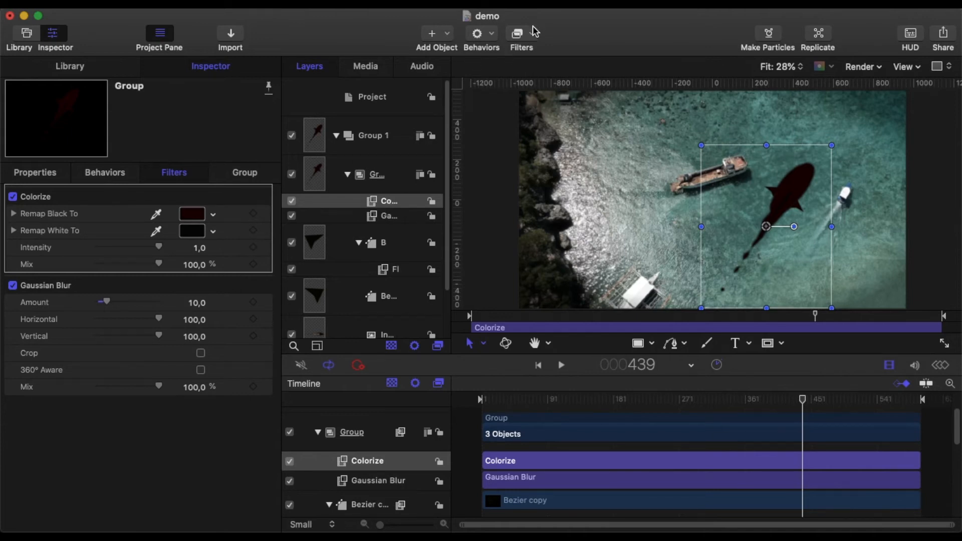
Set the creature group's opacity to 35%
left_click(44, 173)
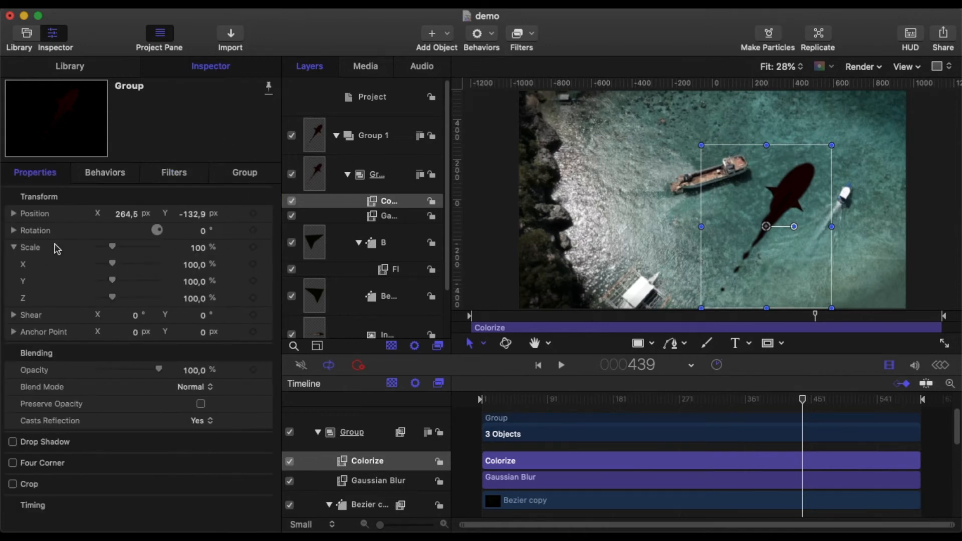
left_click(192, 370)
double_click(191, 371)
type("35")
key("Return")
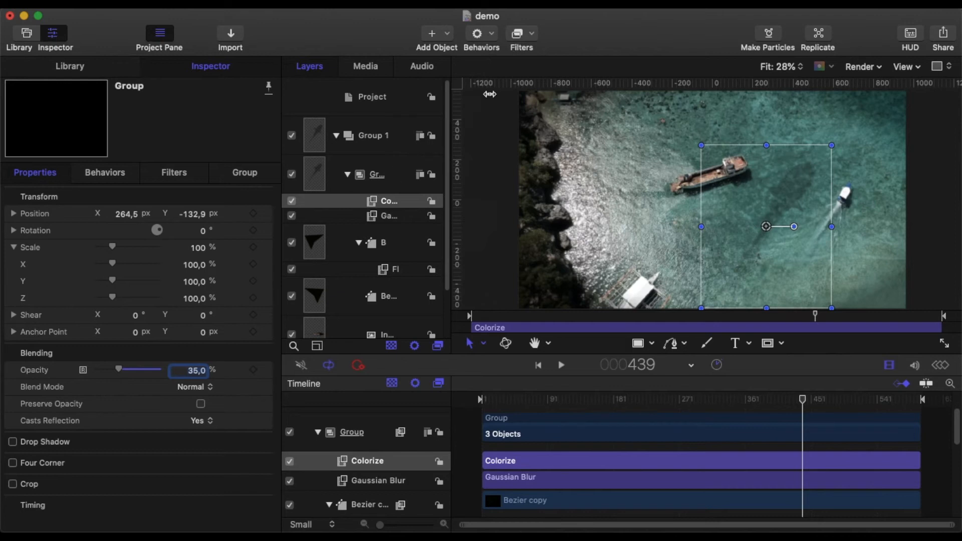
Add the Ripple distortion filter to the creature group and set its Center to X 130 px, Y 6 px
left_click(534, 35)
mouse_move(551, 101)
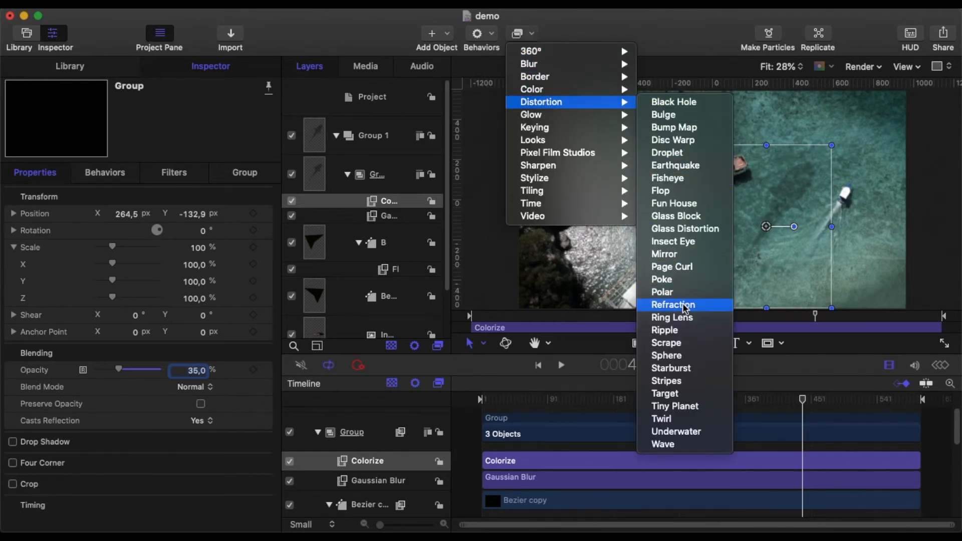
left_click(665, 330)
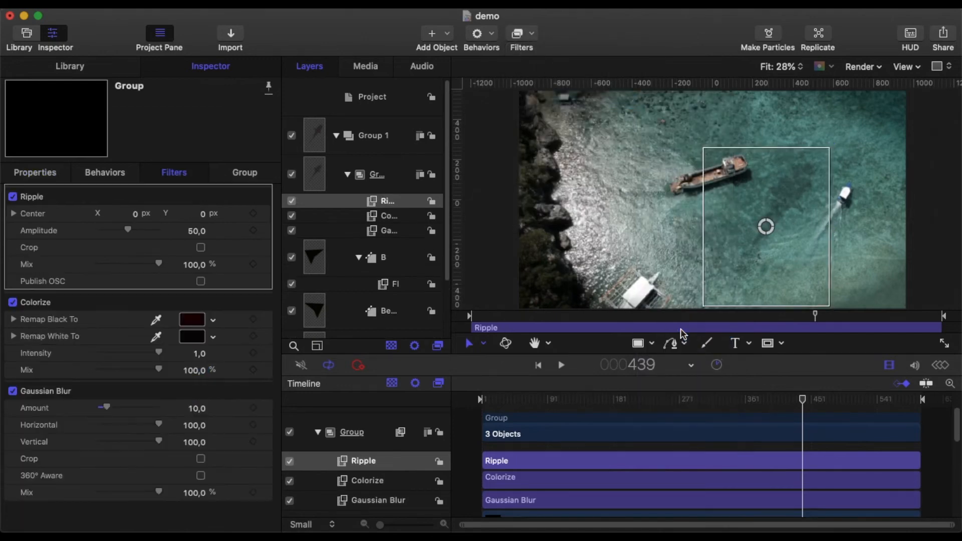
left_click(136, 214)
left_click(203, 214)
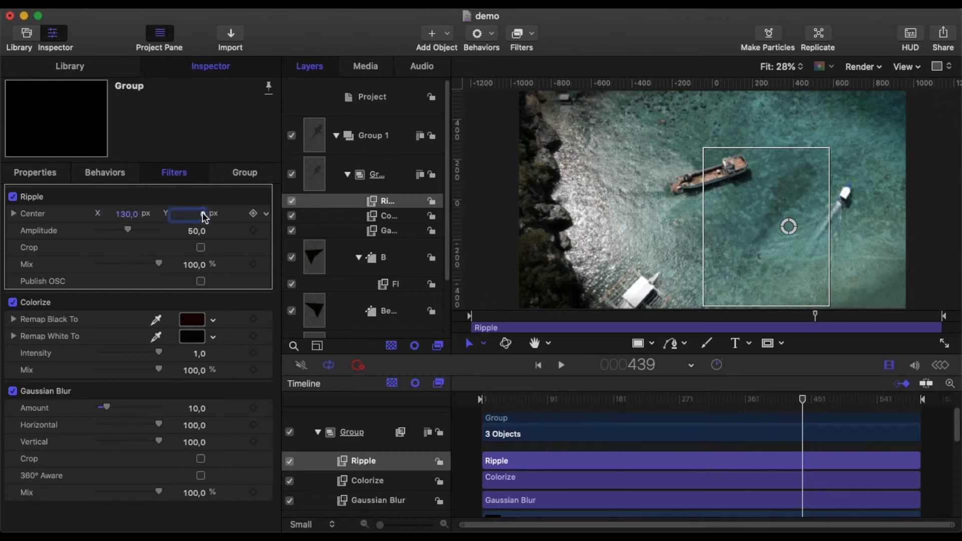
type("6")
key("Return")
Set the Ripple filter's Amplitude to 12 and its Mix to 70%
left_click(194, 231)
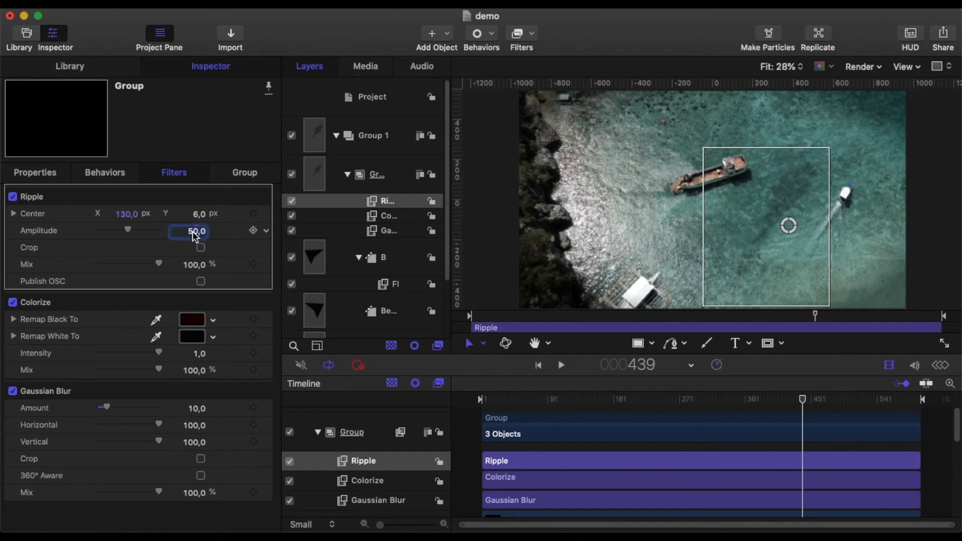
type("12")
left_click(195, 264)
type("7")
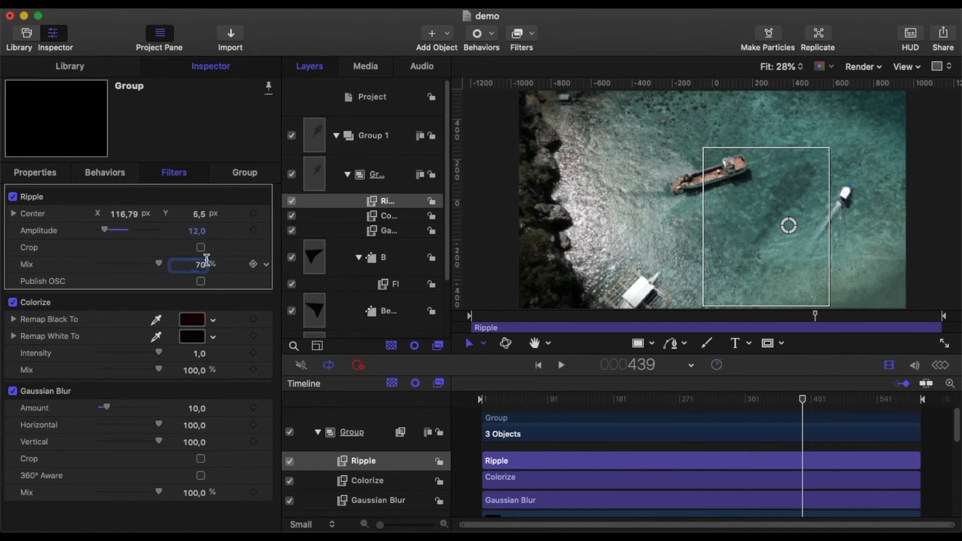
type("0")
key("Return")
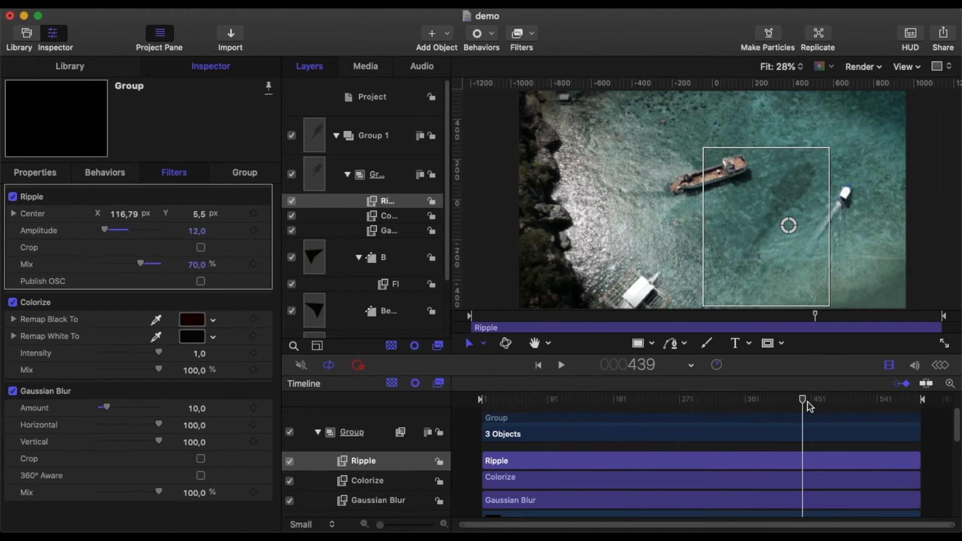
Keyframe the creature group's position at frame 1, placing it below the footage at about X -12 px, Y -895 px
left_click_drag(803, 400, 474, 400)
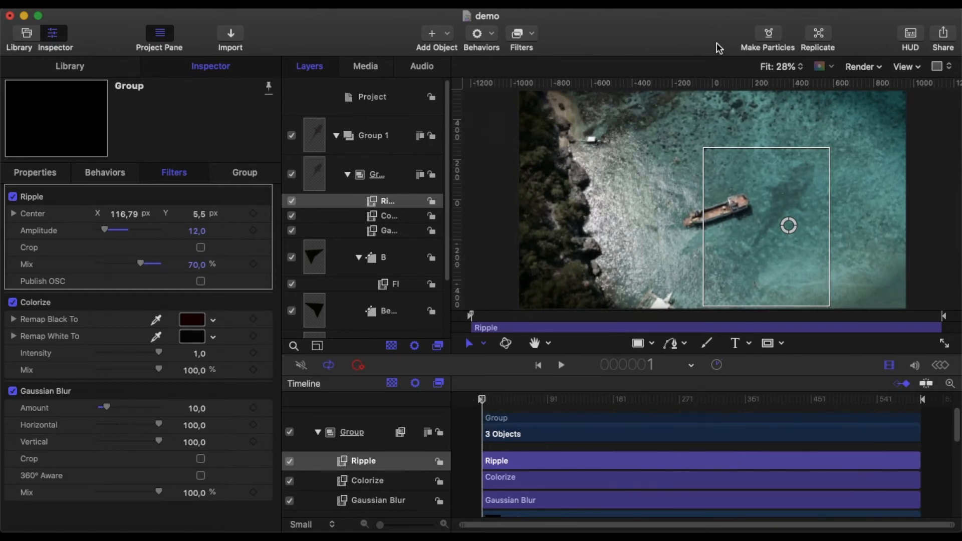
left_click(793, 69)
left_click(769, 112)
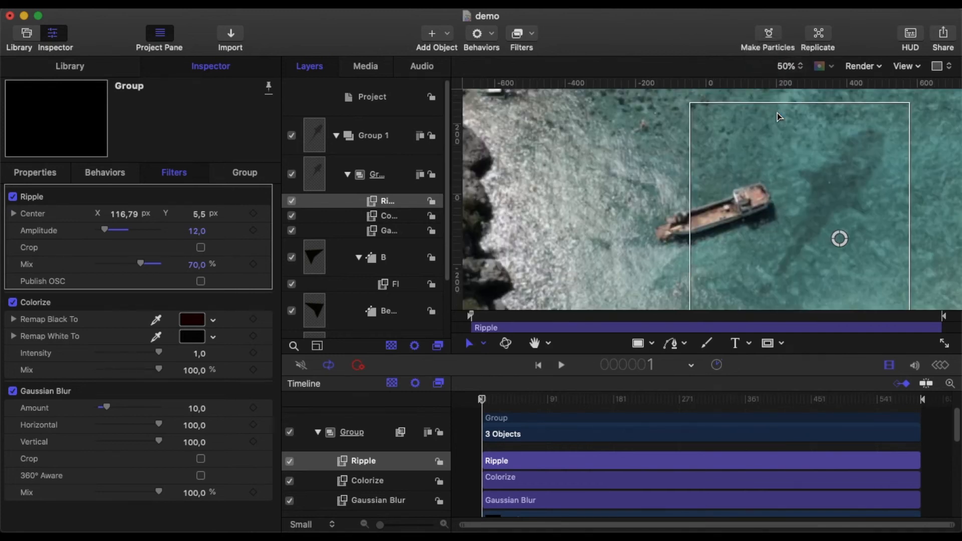
scroll(712, 259, "down", 5)
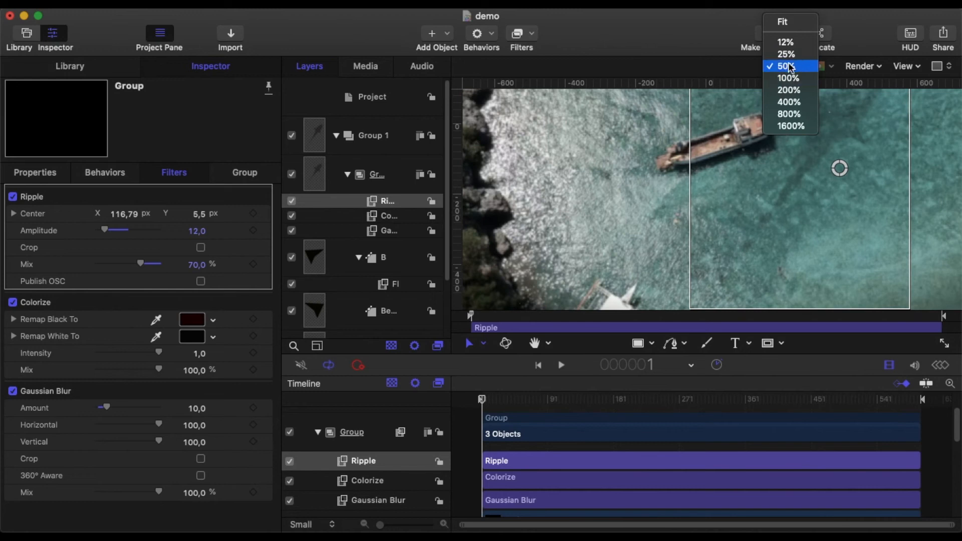
left_click(785, 54)
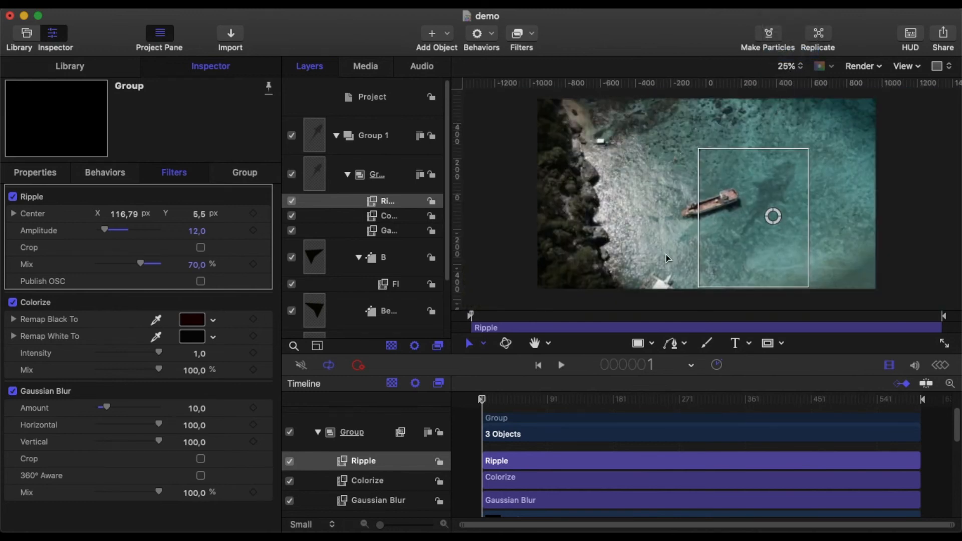
left_click(386, 177)
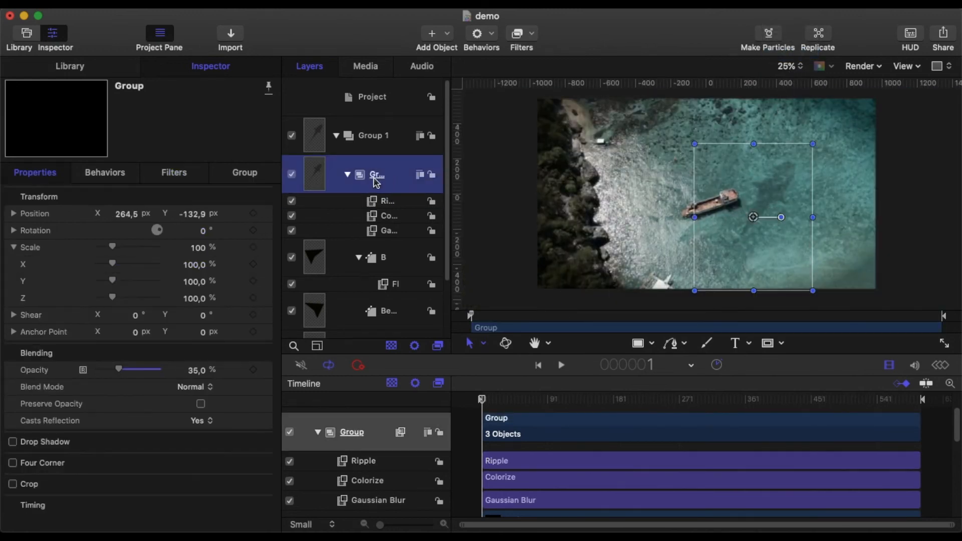
left_click(254, 214)
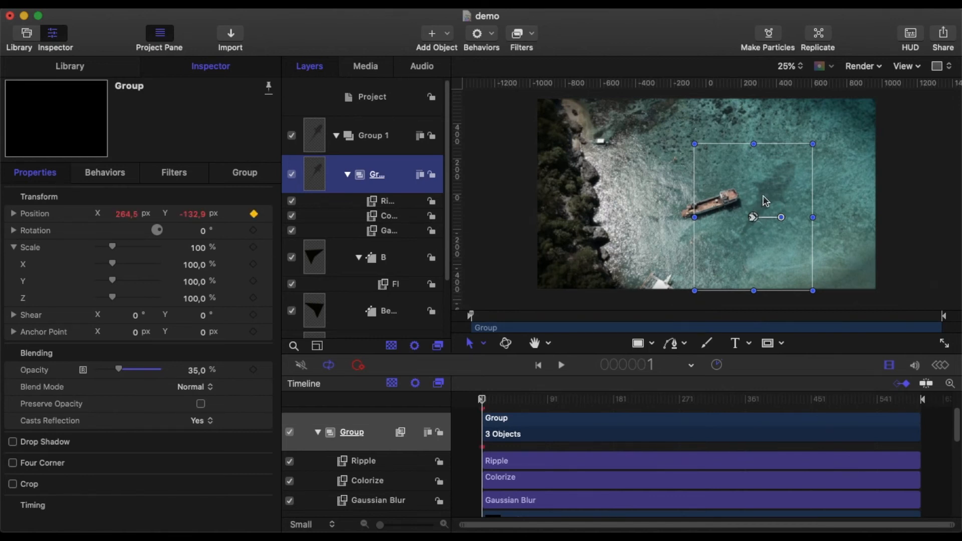
left_click_drag(765, 202, 719, 331)
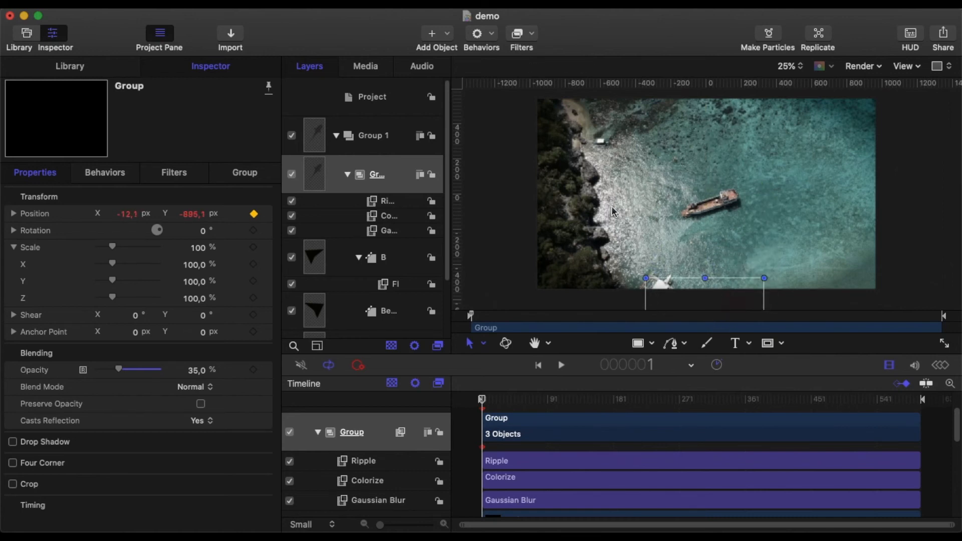
At frame 600, move the creature group beyond the footage's upper right edge to about X 695 px, Y 793 px
left_click_drag(483, 398, 928, 390)
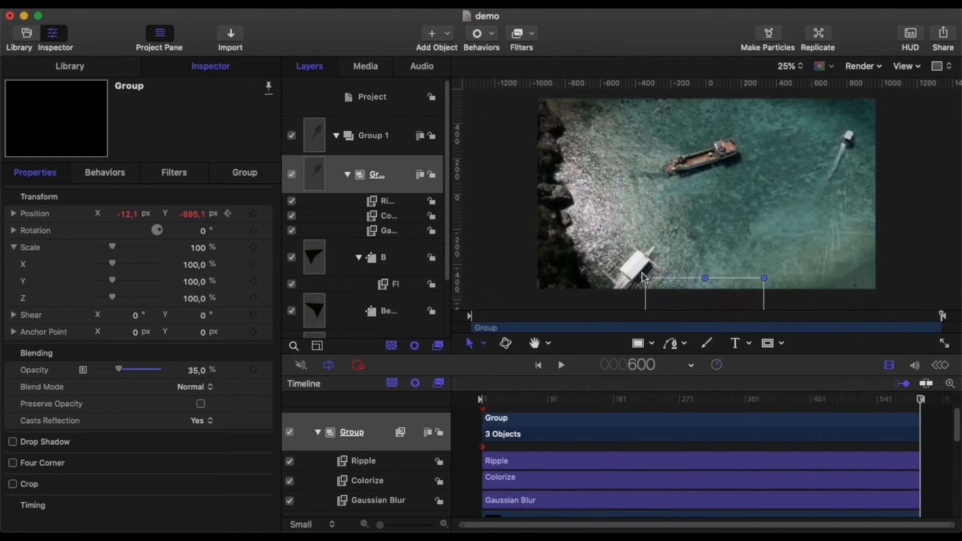
scroll(760, 220, "down", 3)
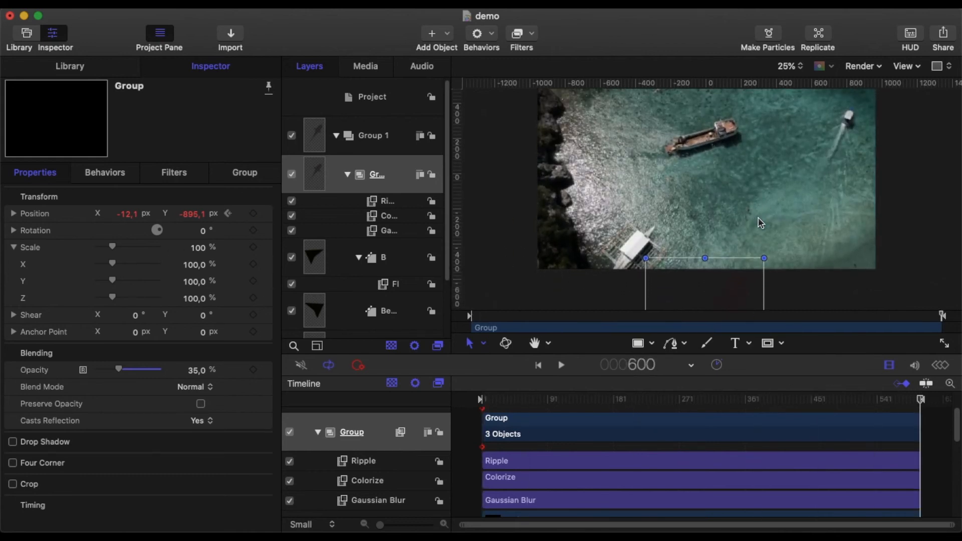
scroll(758, 223, "down", 1)
left_click_drag(703, 285, 758, 152)
scroll(758, 160, "up", 3)
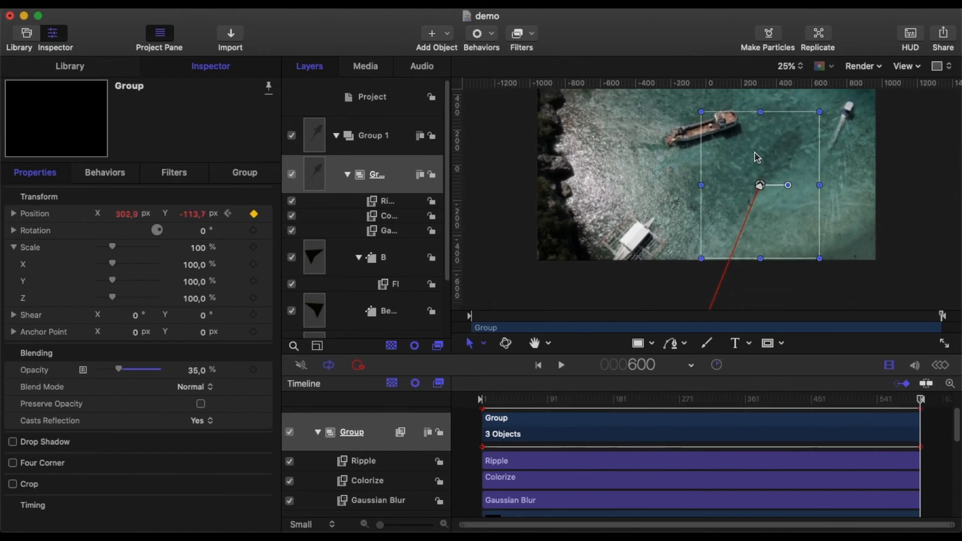
scroll(754, 165, "up", 4)
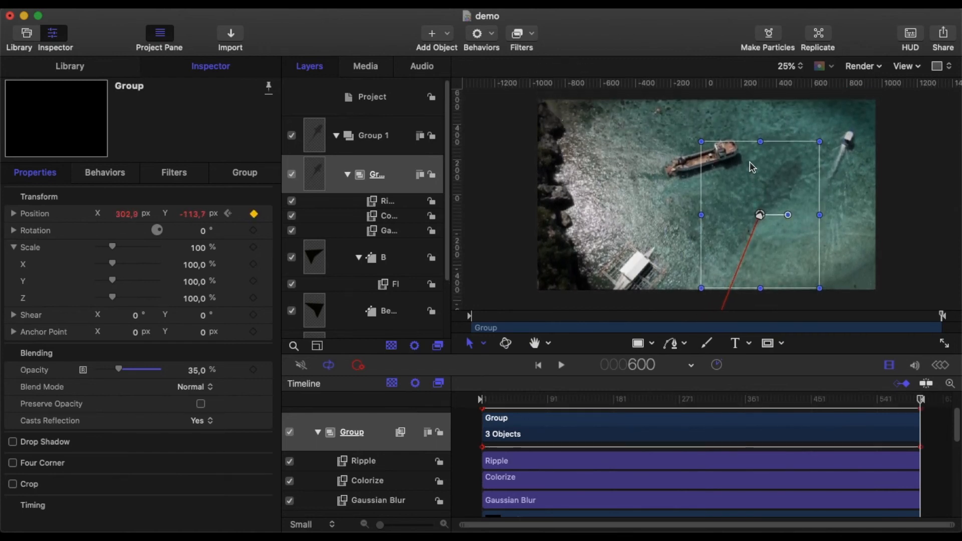
scroll(767, 256, "up", 3)
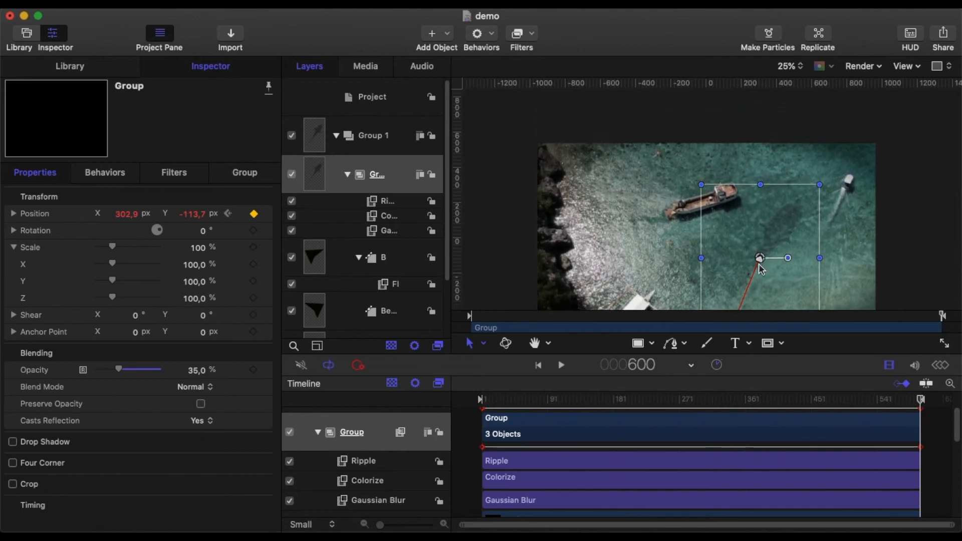
left_click_drag(775, 256, 836, 112)
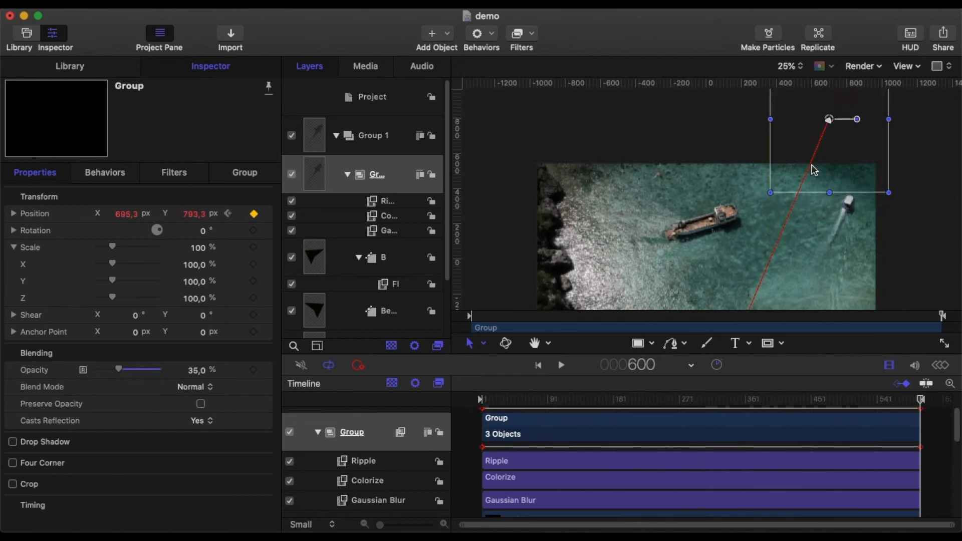
Fit the whole frame in view and play the composition from the start to review the creature's movement
left_click(462, 446)
left_click(793, 69)
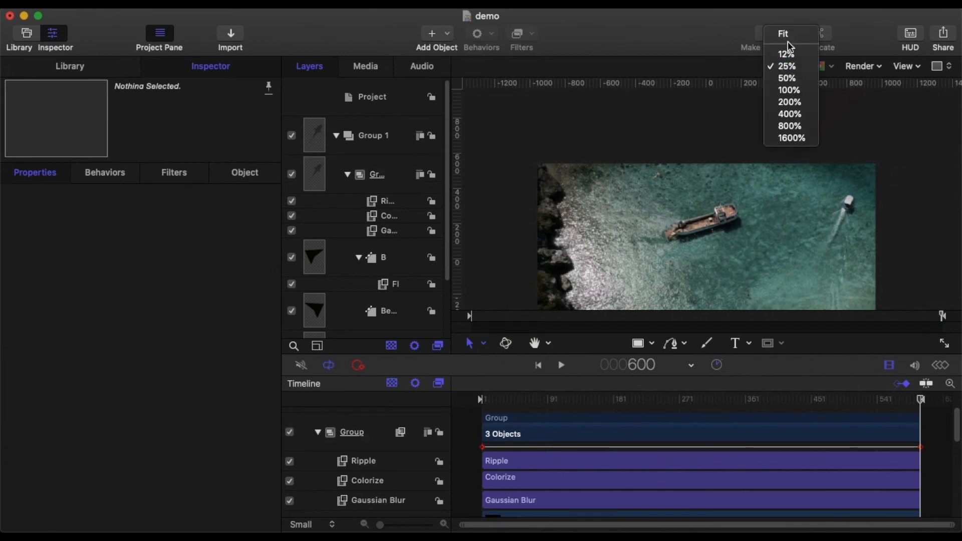
left_click(789, 31)
left_click(538, 365)
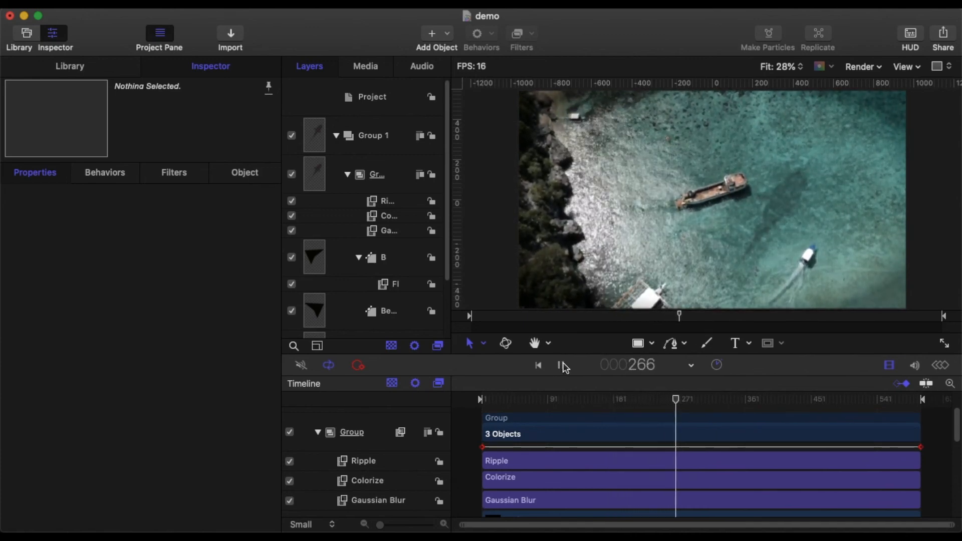
left_click(562, 366)
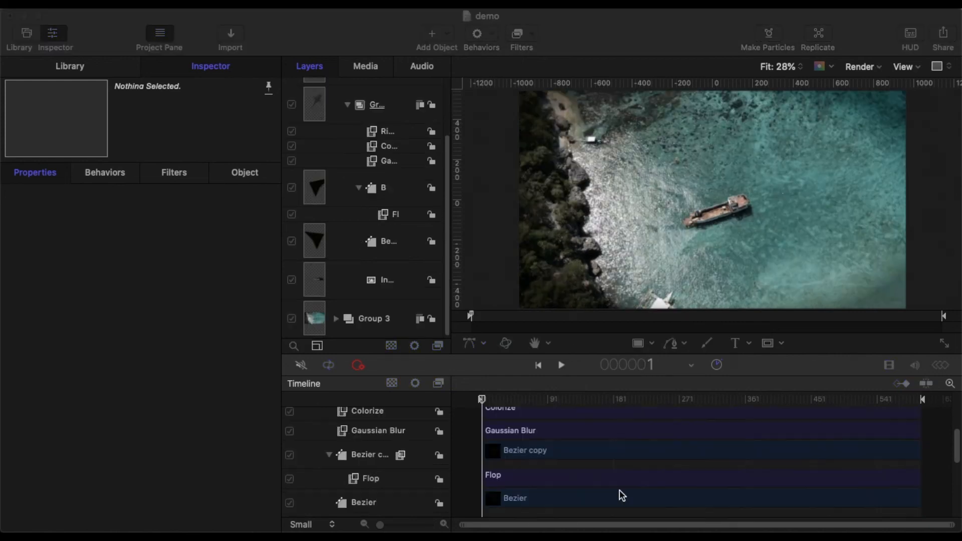
left_click(464, 441)
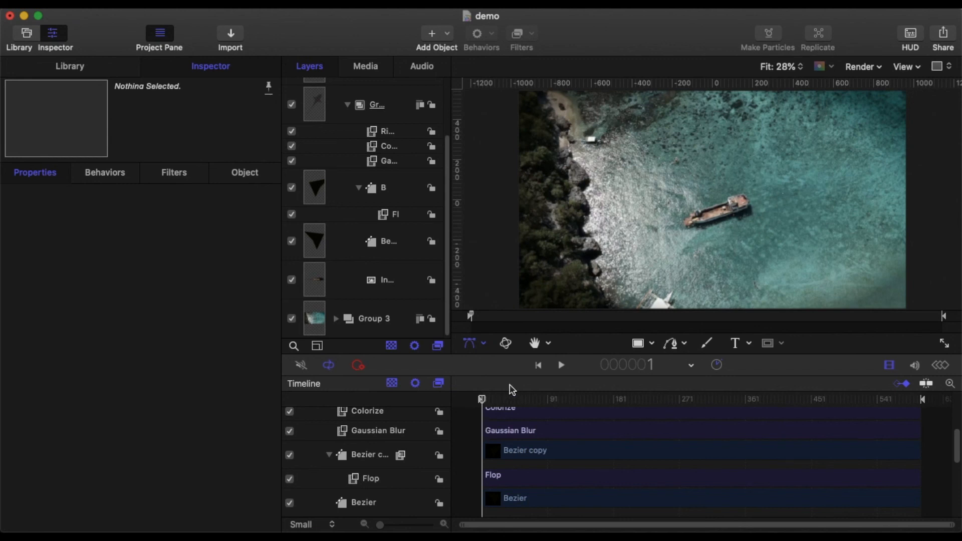
left_click(561, 366)
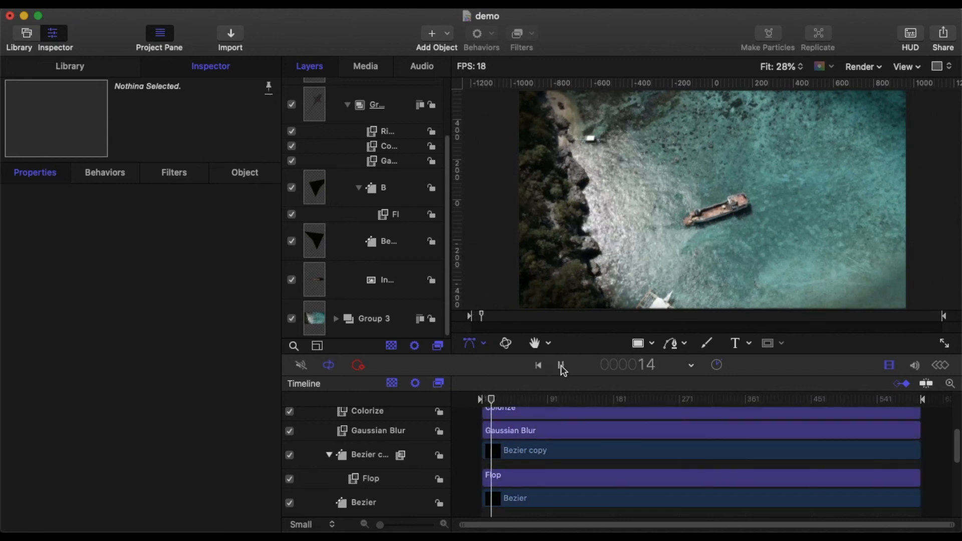